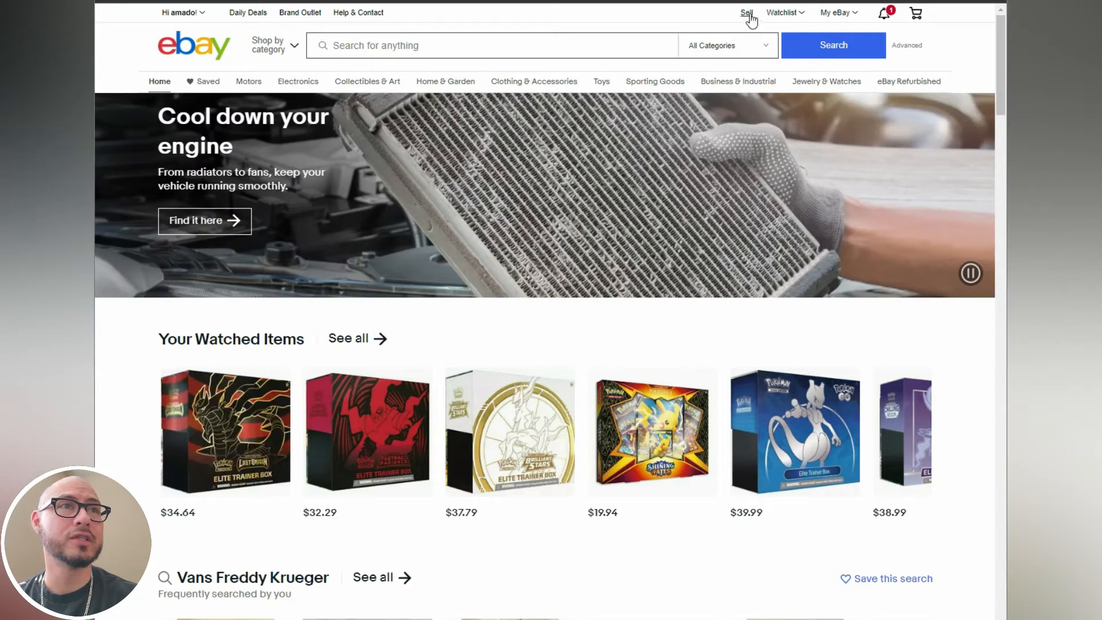
- Open the seller area and start creating a multiple listing
left_click(747, 13)
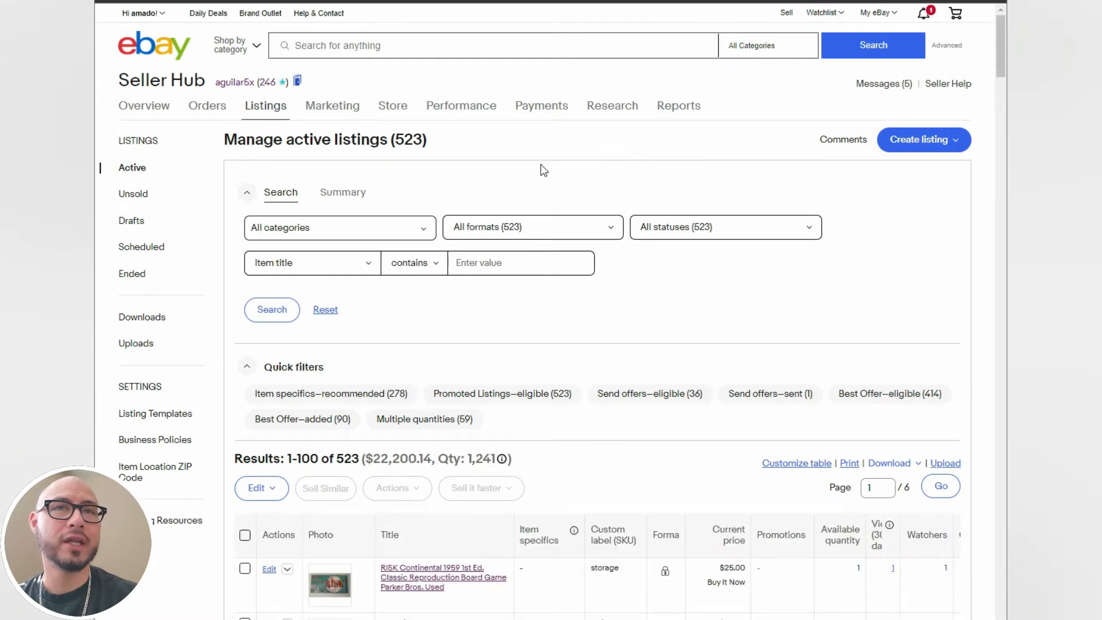
left_click(956, 143)
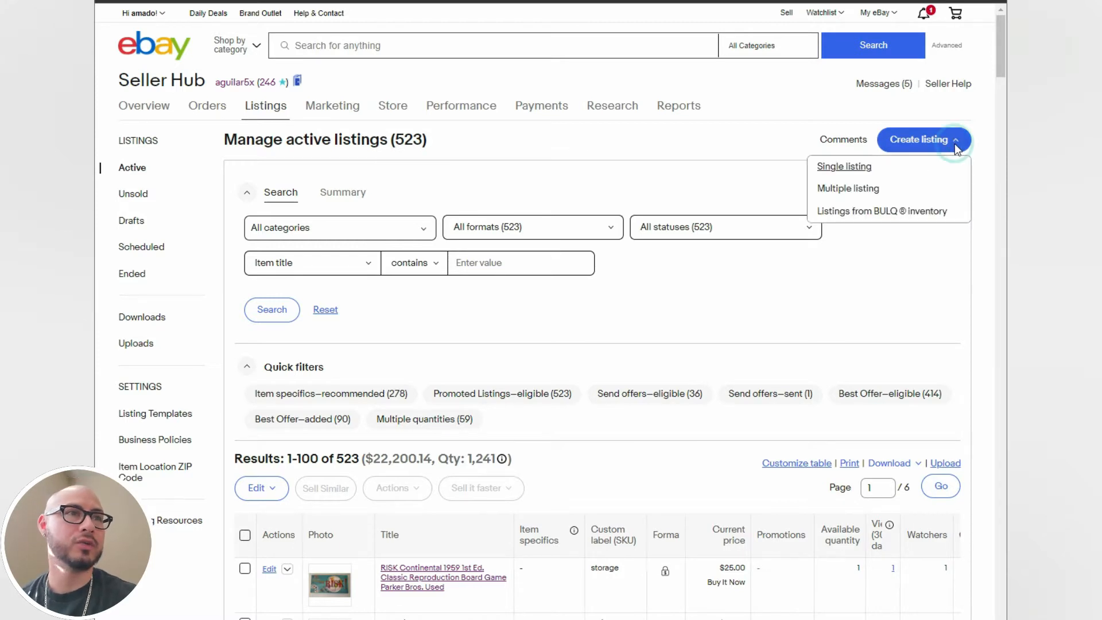
left_click(849, 189)
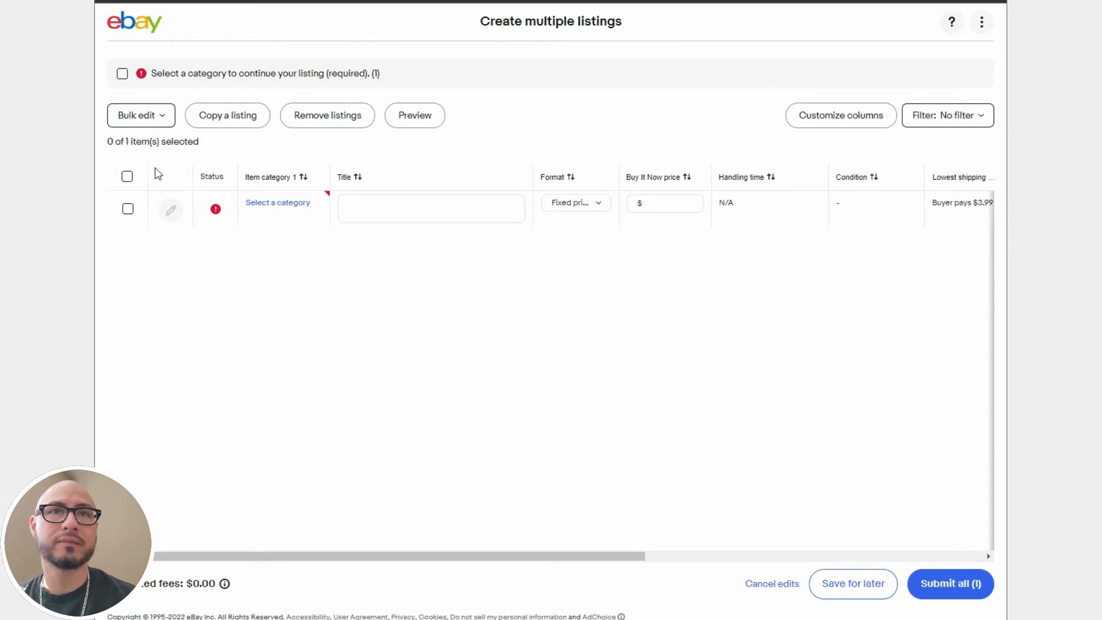
- Set the listing's item category to Clothing, Shoes & Accessories > Kids > Boys > Boys' Clothing (Sizes 4 & Up) > Shorts
left_click(286, 203)
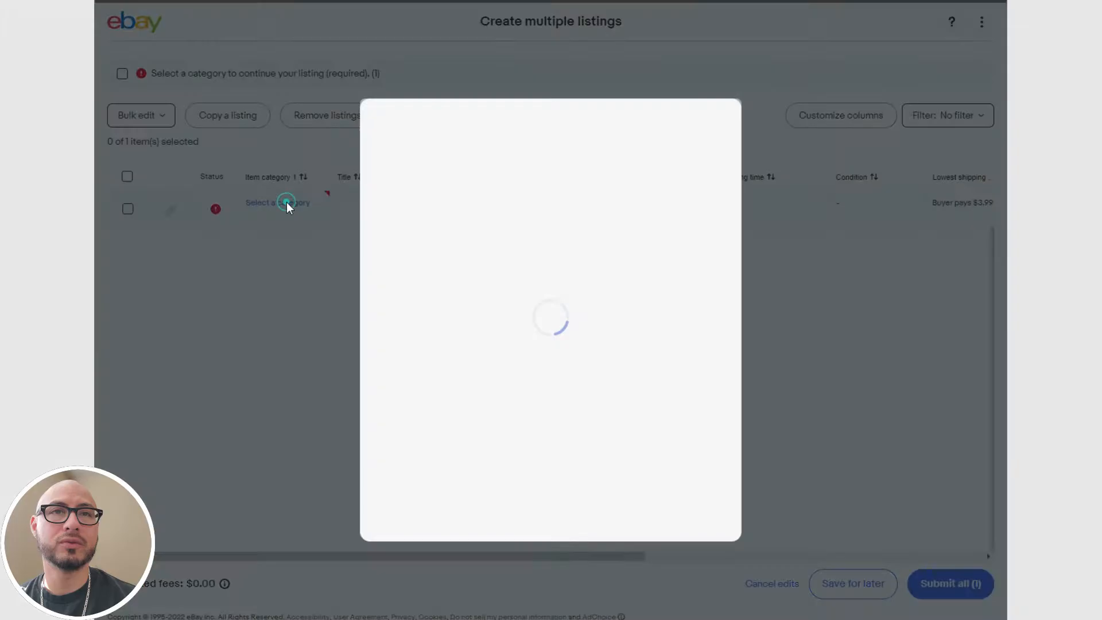
left_click(504, 208)
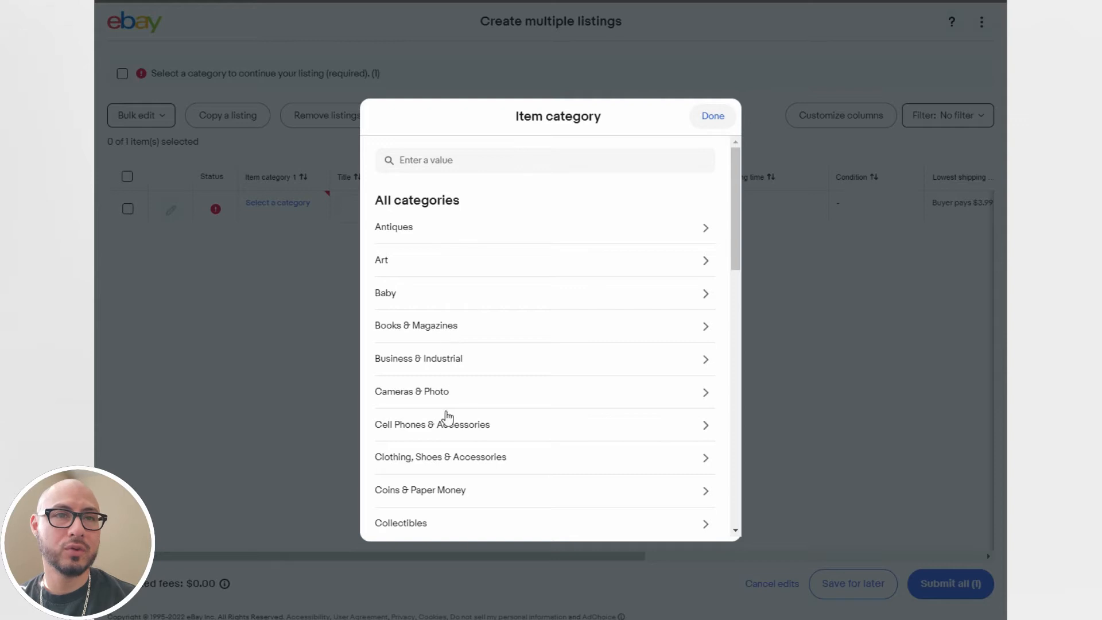
left_click(705, 461)
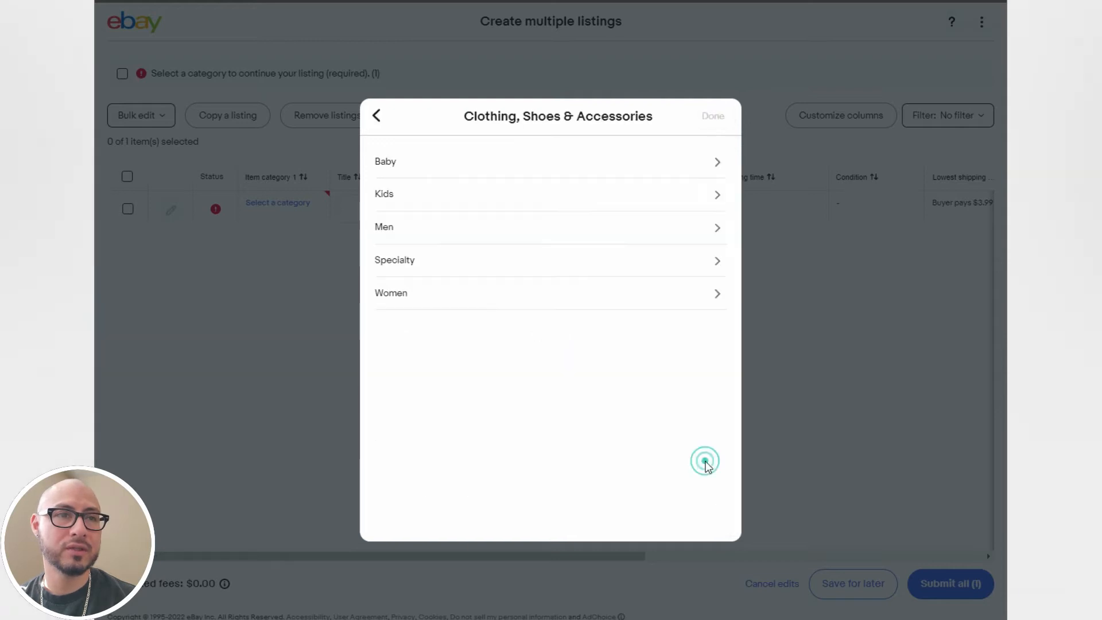
left_click(721, 196)
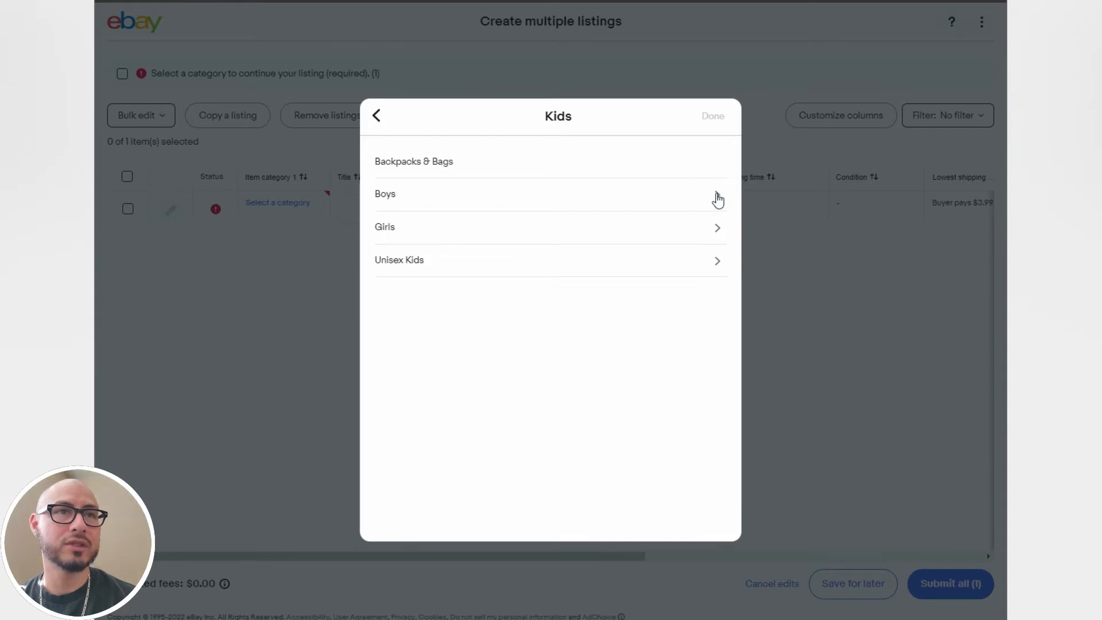
left_click(718, 198)
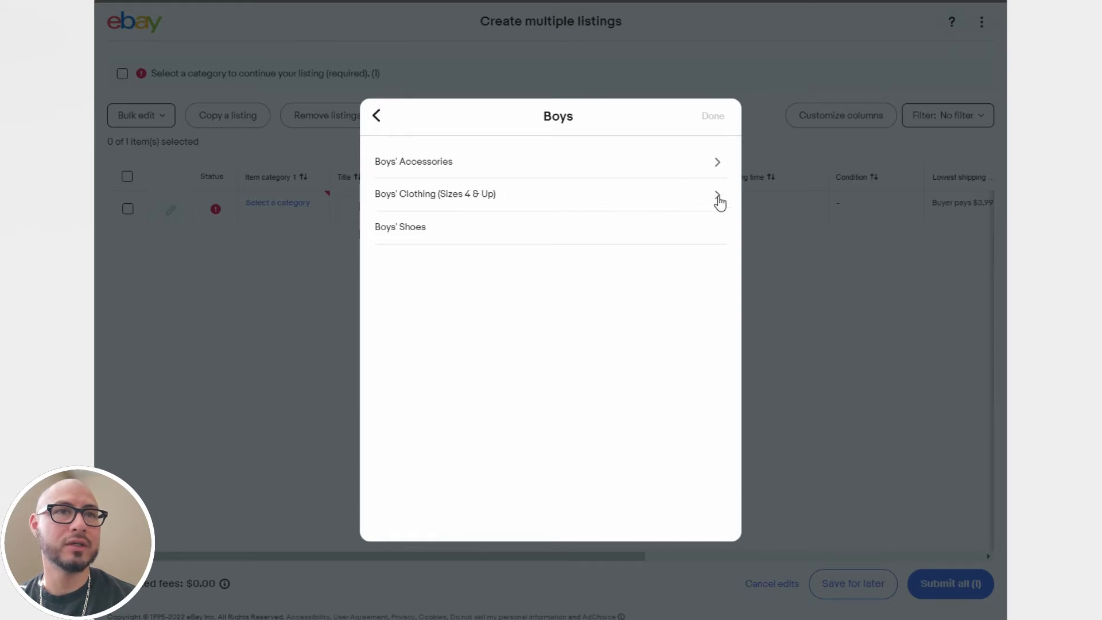
left_click(718, 198)
scroll(406, 266, "down", 3)
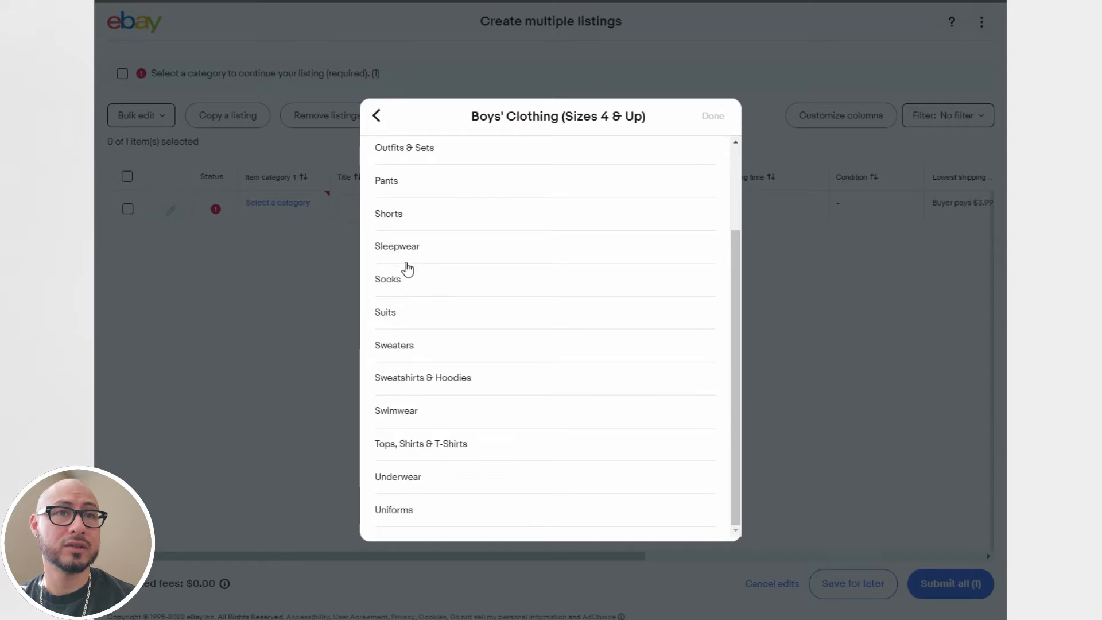
left_click(398, 219)
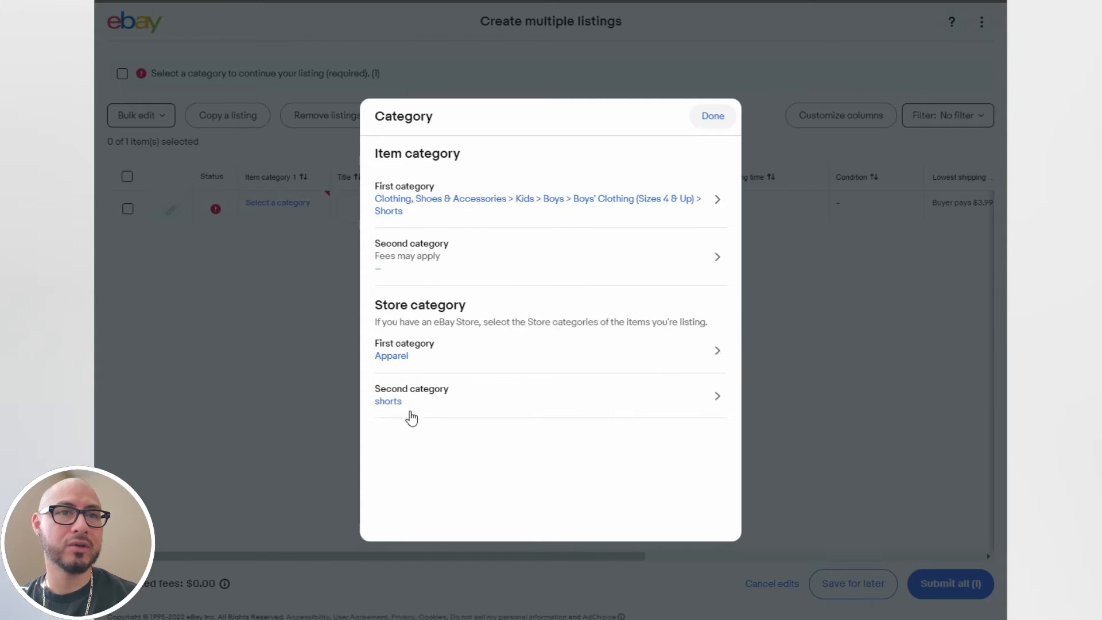
left_click(713, 116)
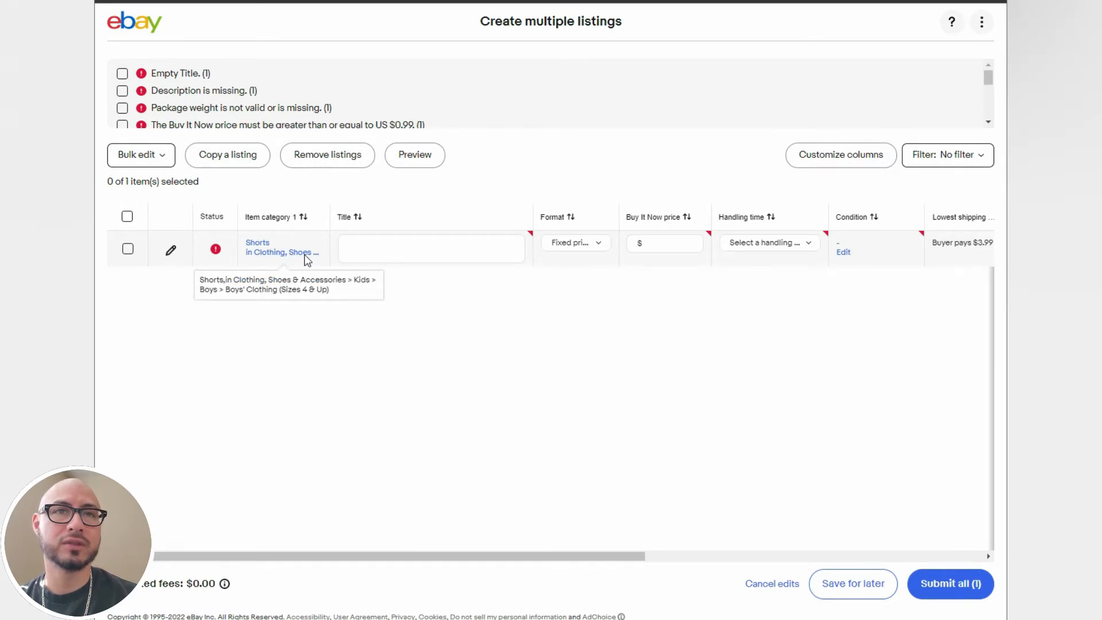
left_click(399, 251)
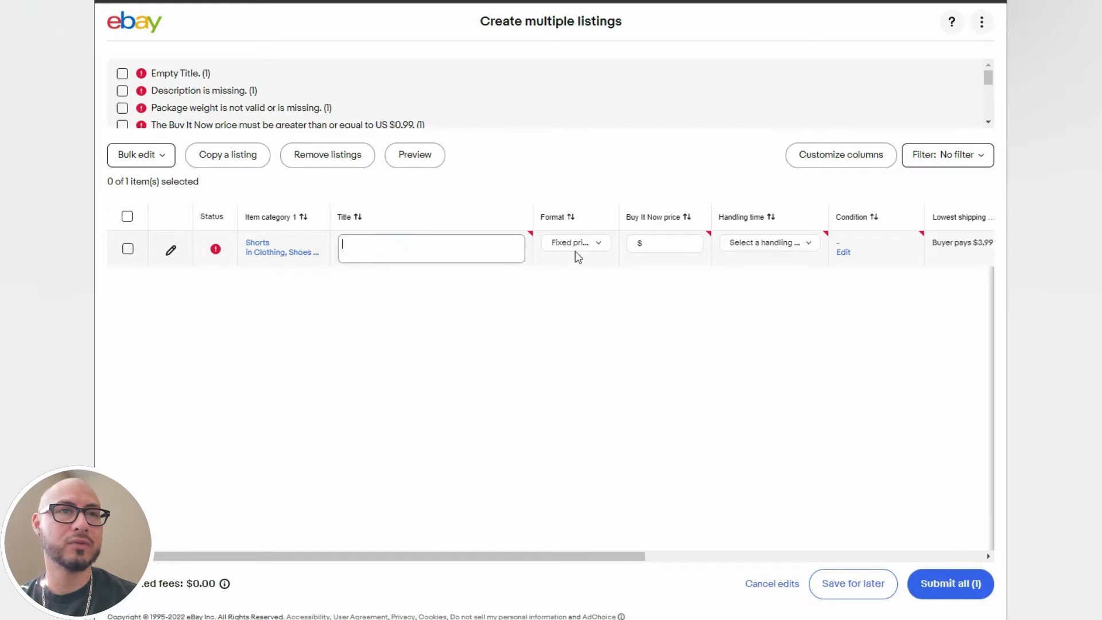
left_click(600, 247)
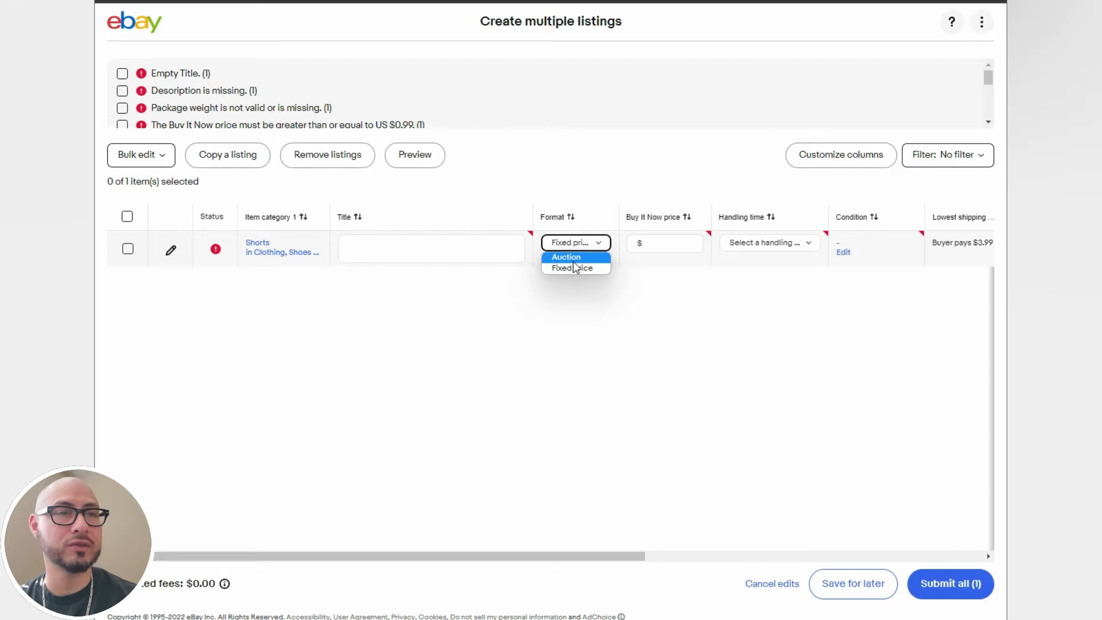
left_click(639, 281)
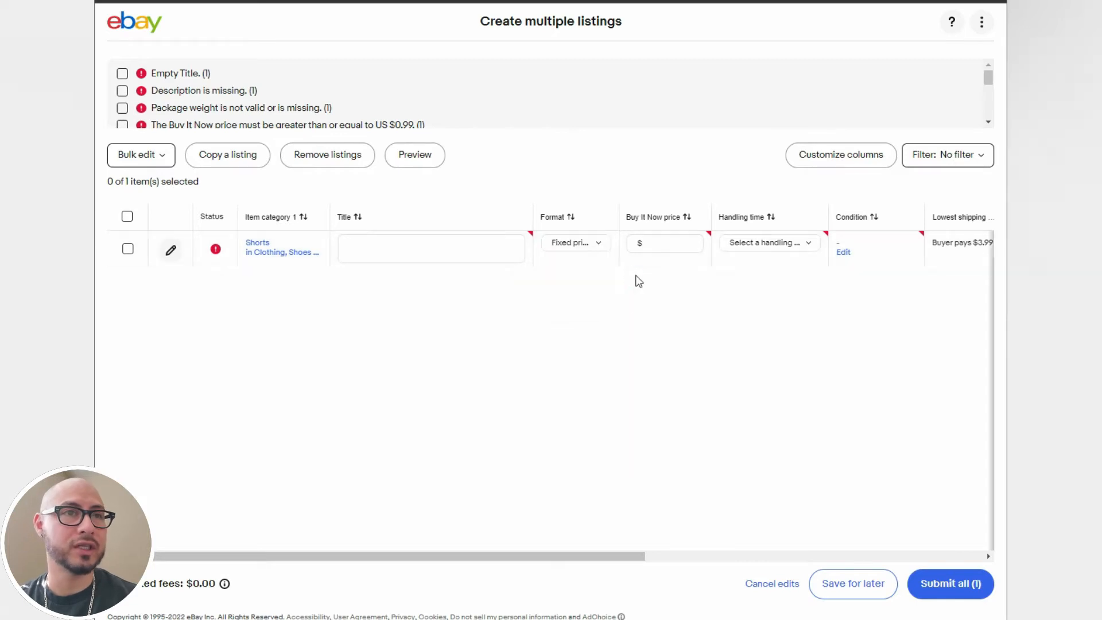
left_click(666, 244)
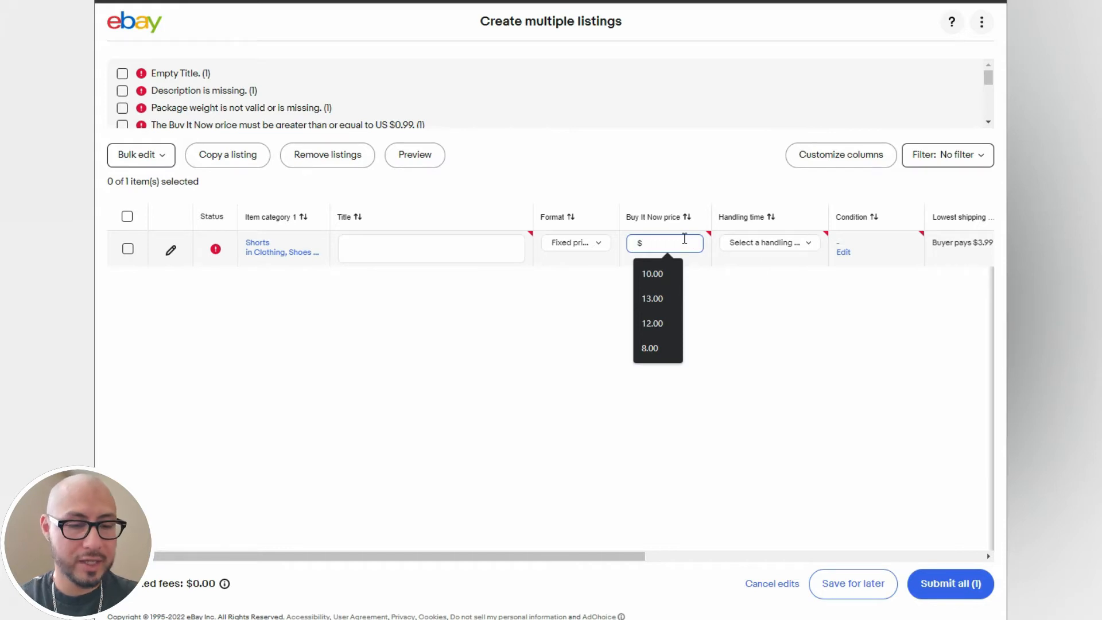
type("8")
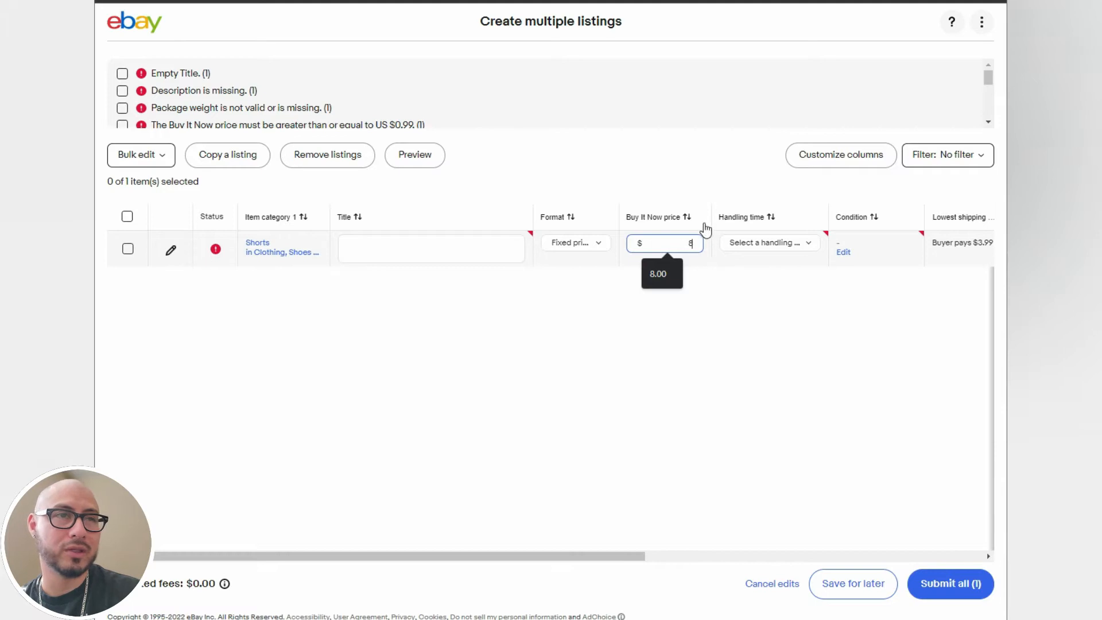
left_click_drag(674, 244, 707, 242)
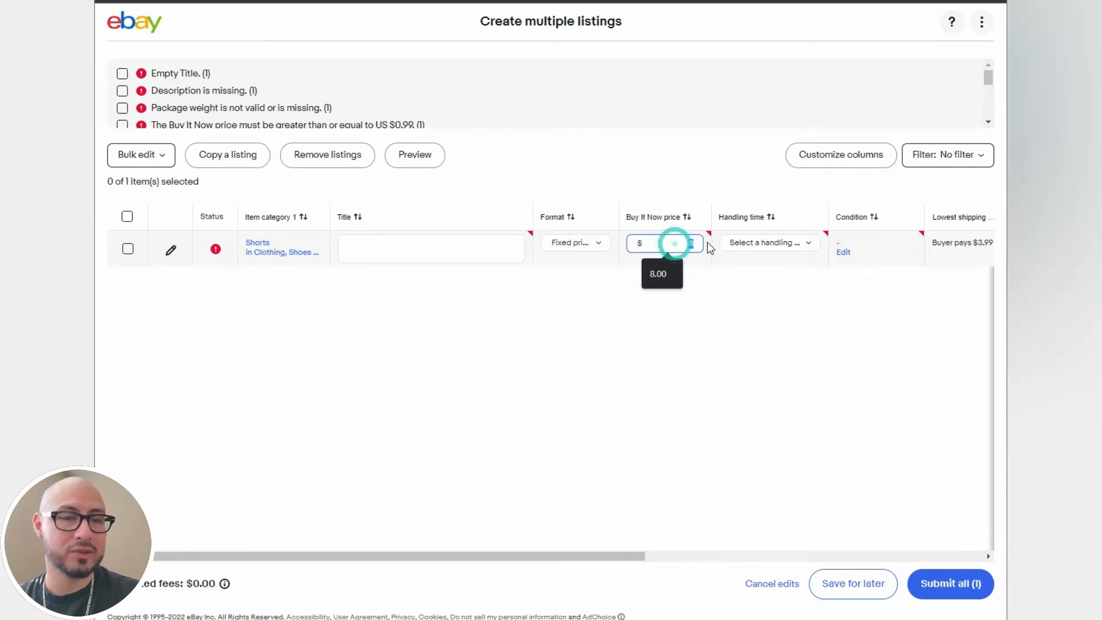
key("BackSpace")
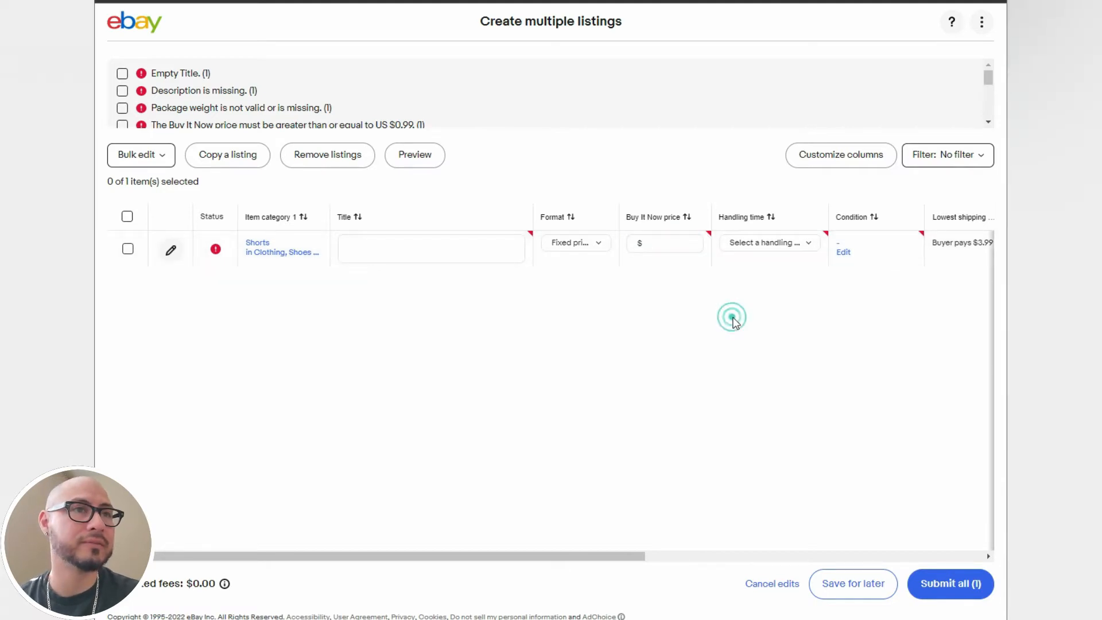
- Set the Shorts listing's handling time to 1 business day and its condition to Pre-owned
left_click(807, 244)
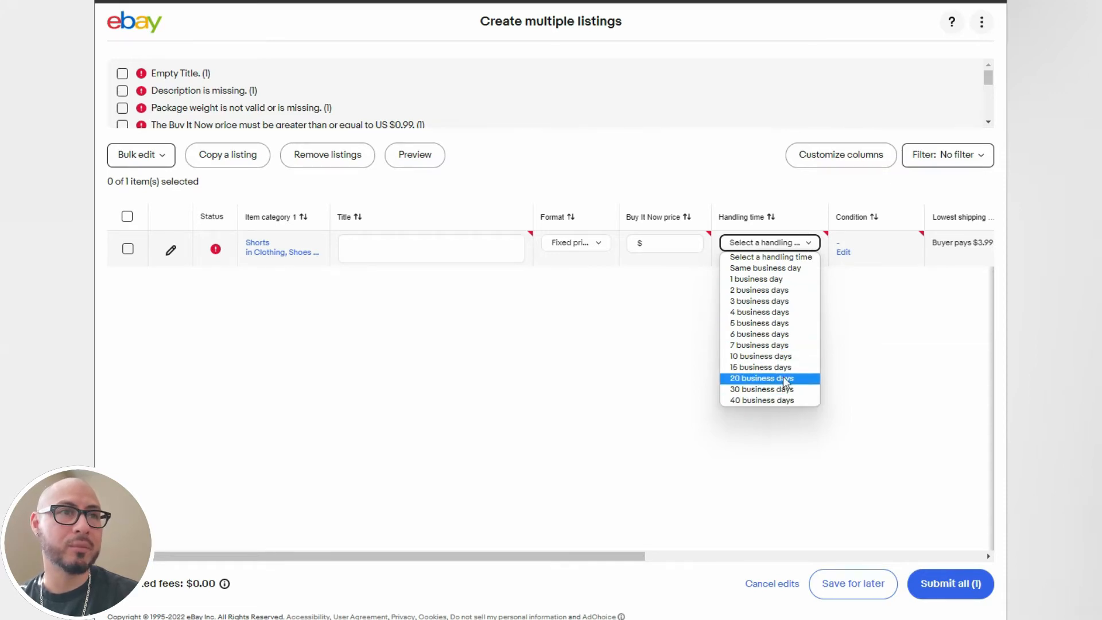
left_click(790, 281)
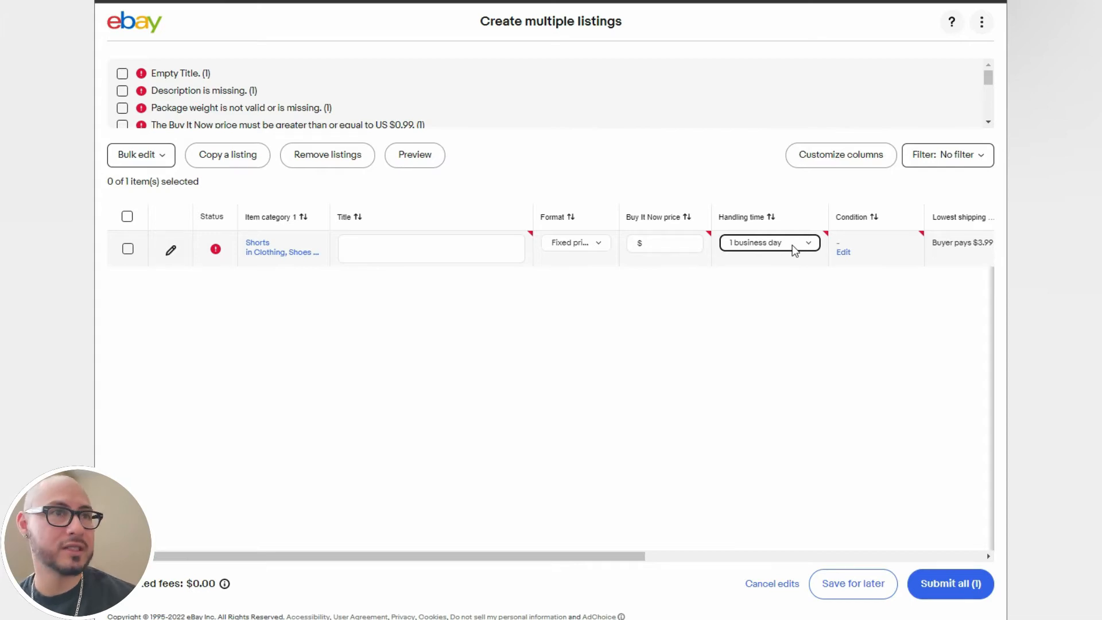
left_click(844, 253)
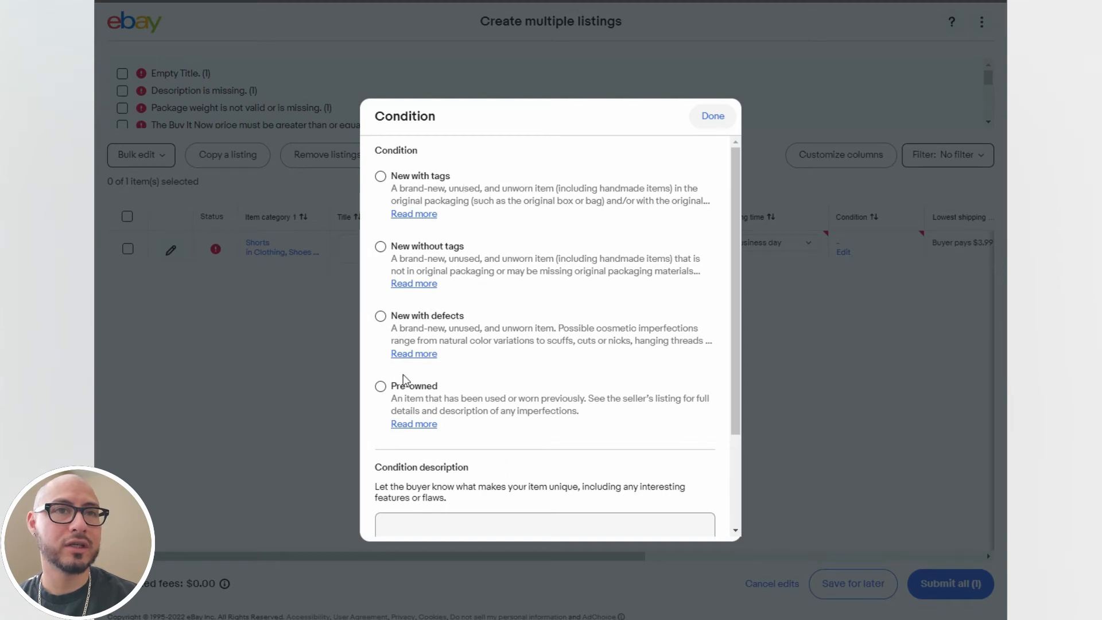
left_click(381, 386)
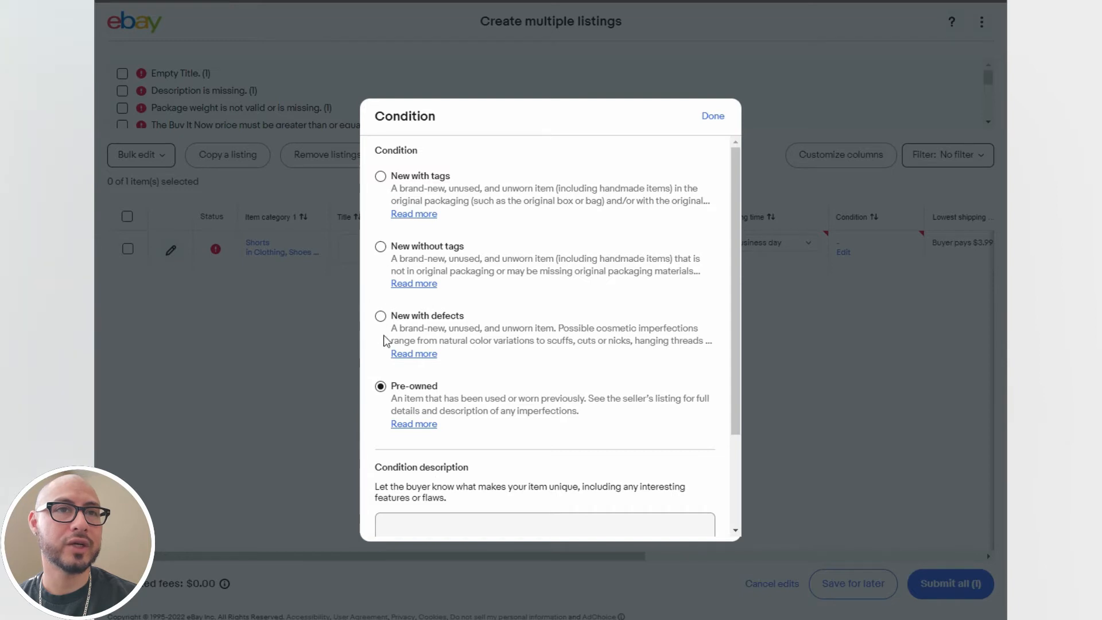
- Add the condition description "Pre-owned, previously used clothing. Washed, cleaned and pre-packaged" and save the condition
left_click(472, 524)
scroll(468, 519, "down", 2)
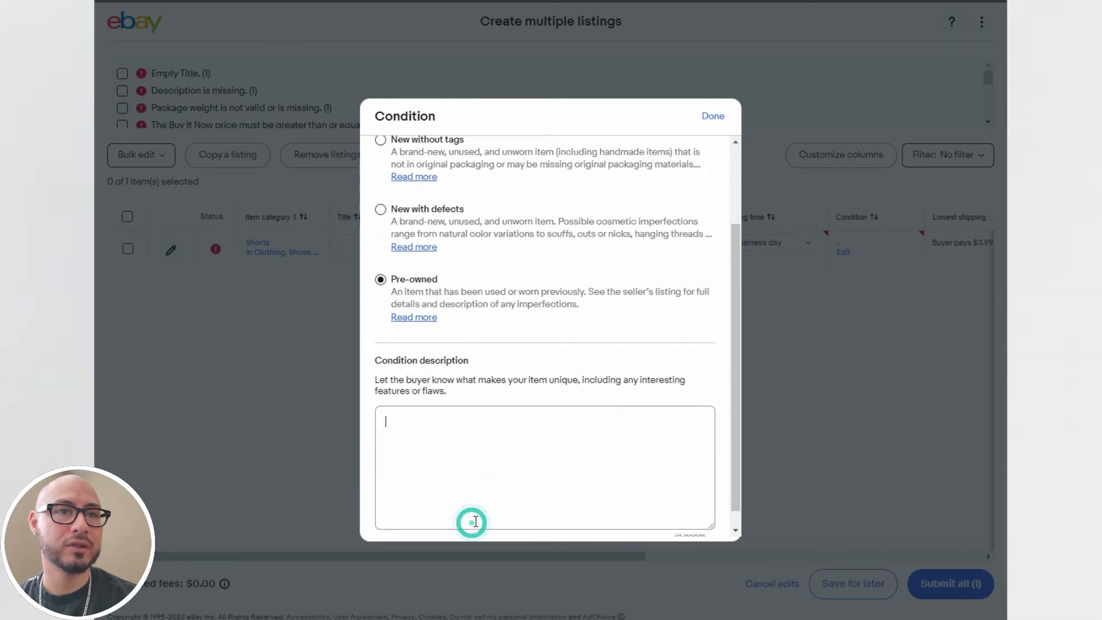
left_click(432, 405)
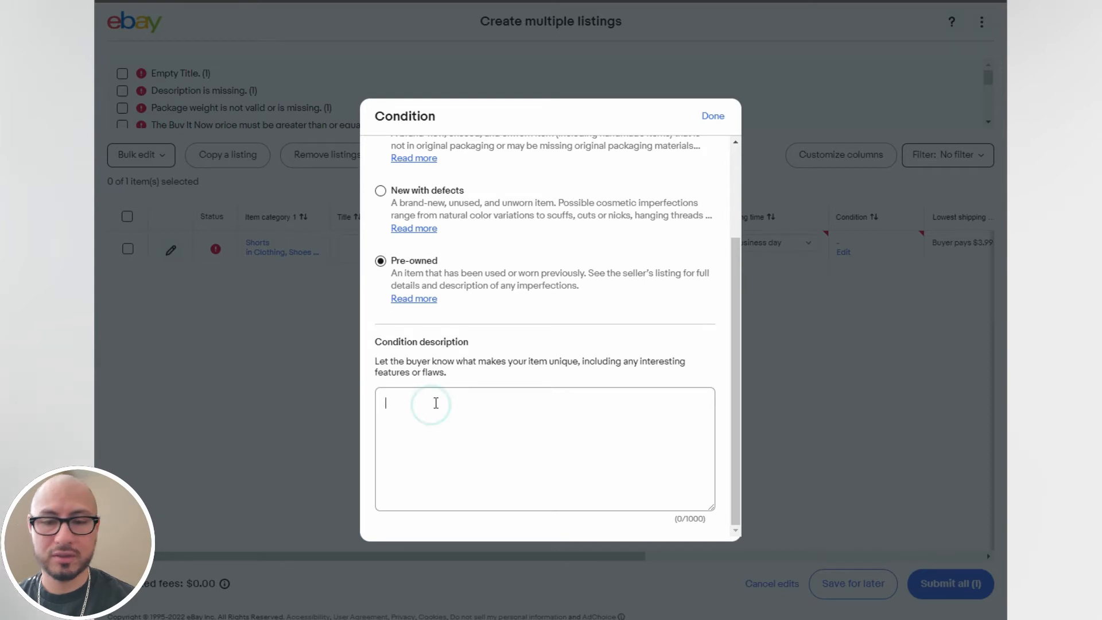
type("P")
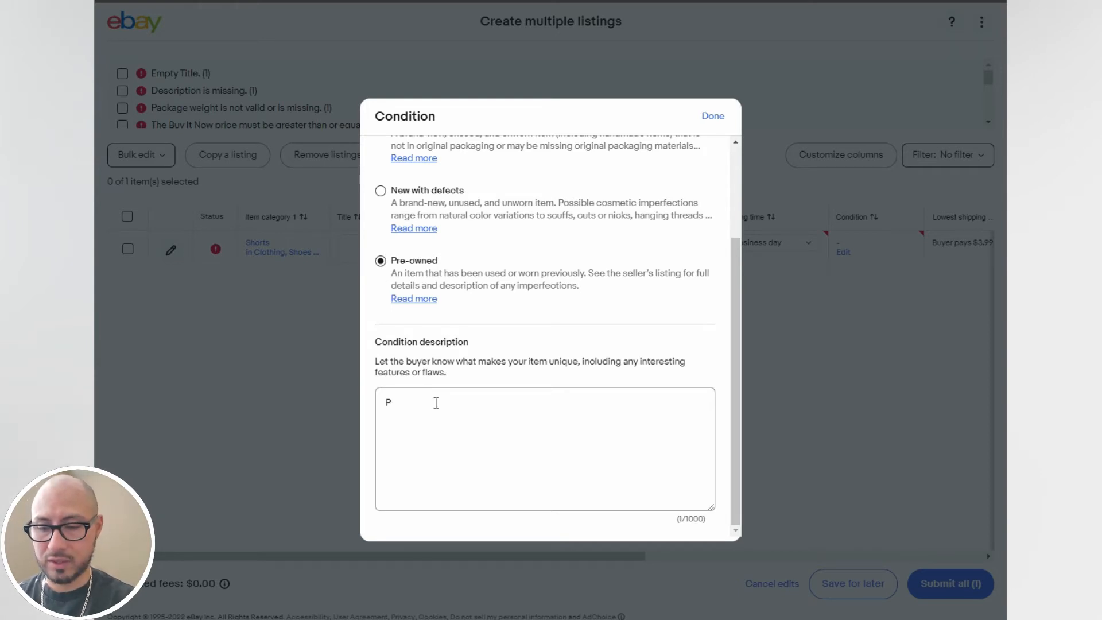
type("re-owned")
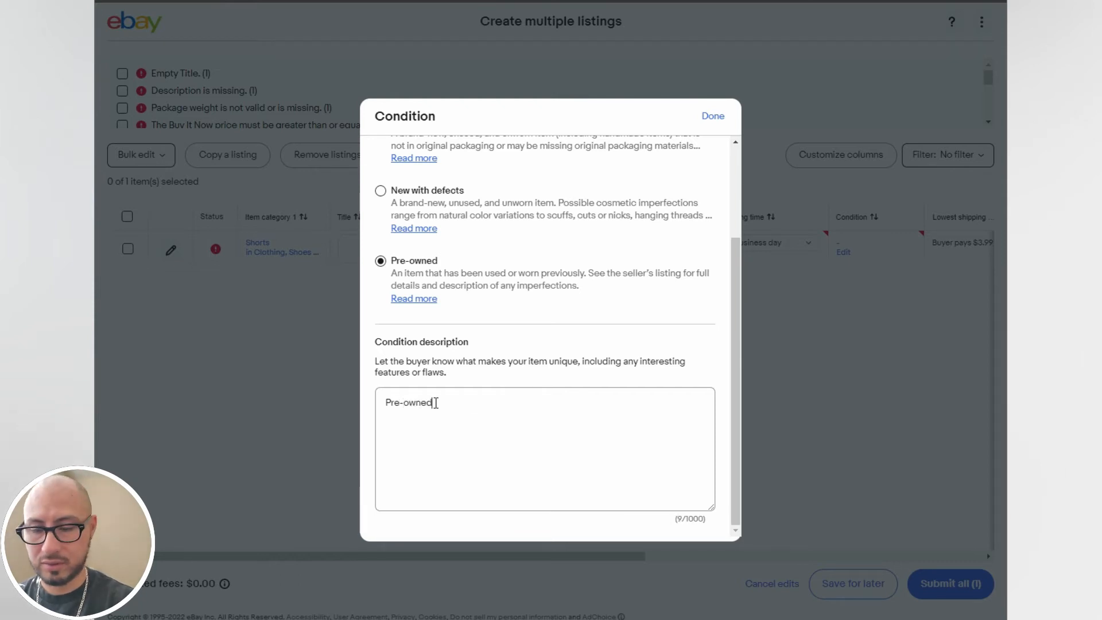
type(", previously used clothing. Washed, cleaned and pre-packaged")
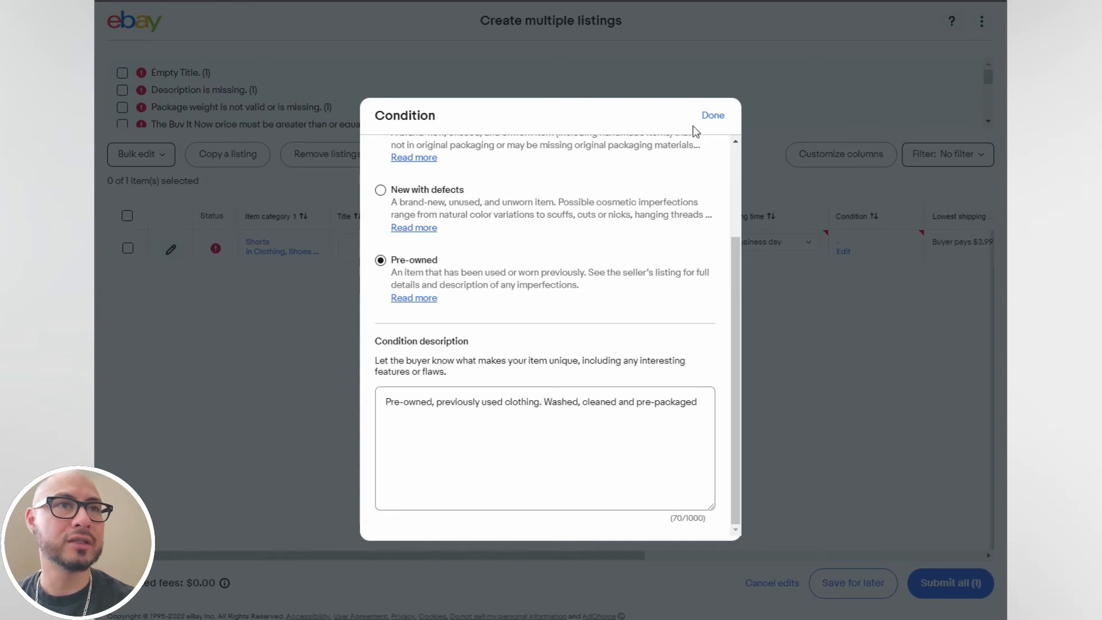
left_click(710, 116)
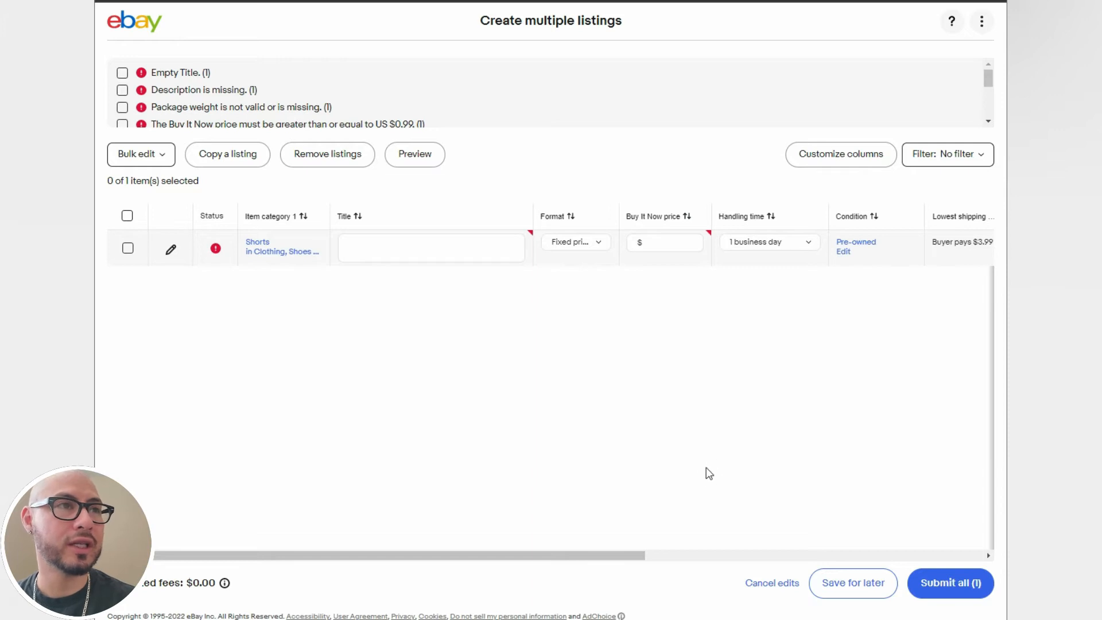
- Customize the listing table's columns by moving Format directly after Title, ahead of Subtitle
left_click_drag(576, 555, 892, 523)
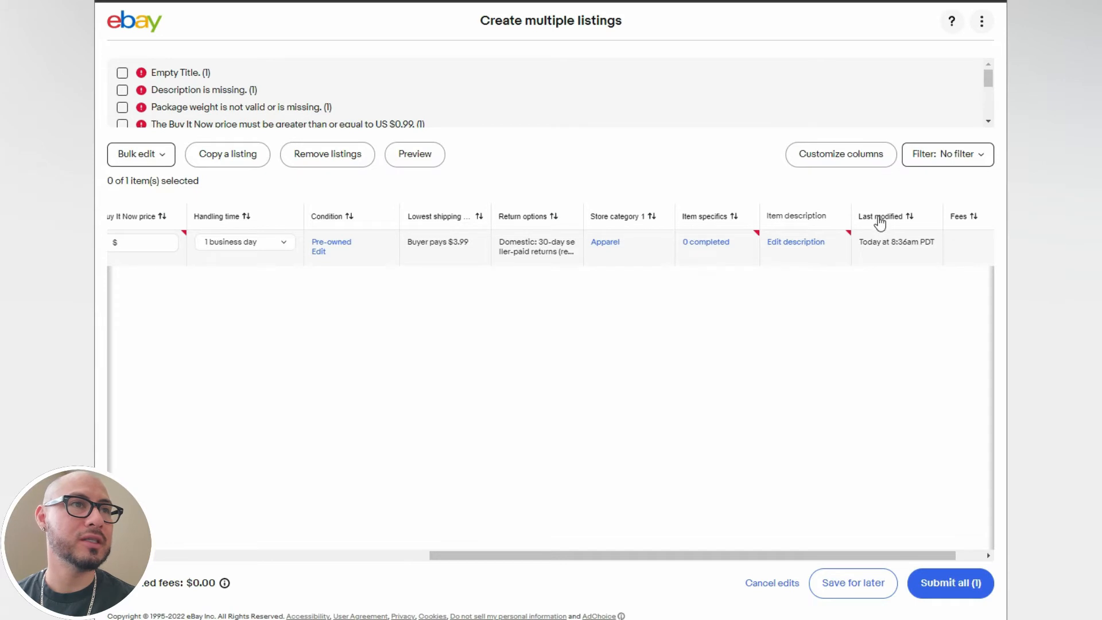
left_click(871, 158)
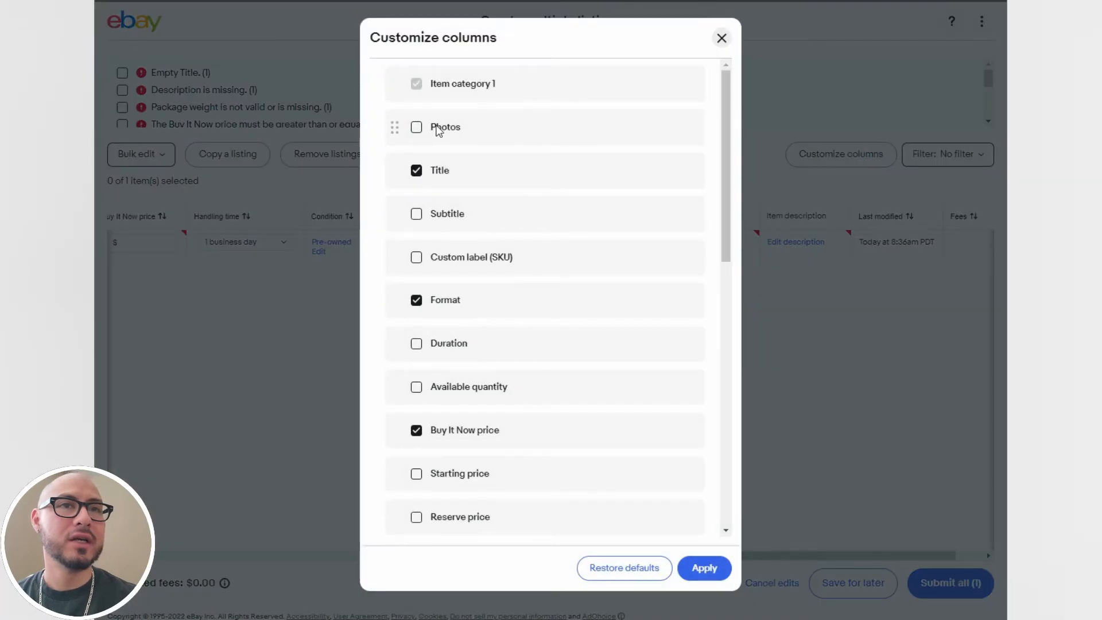
left_click(416, 129)
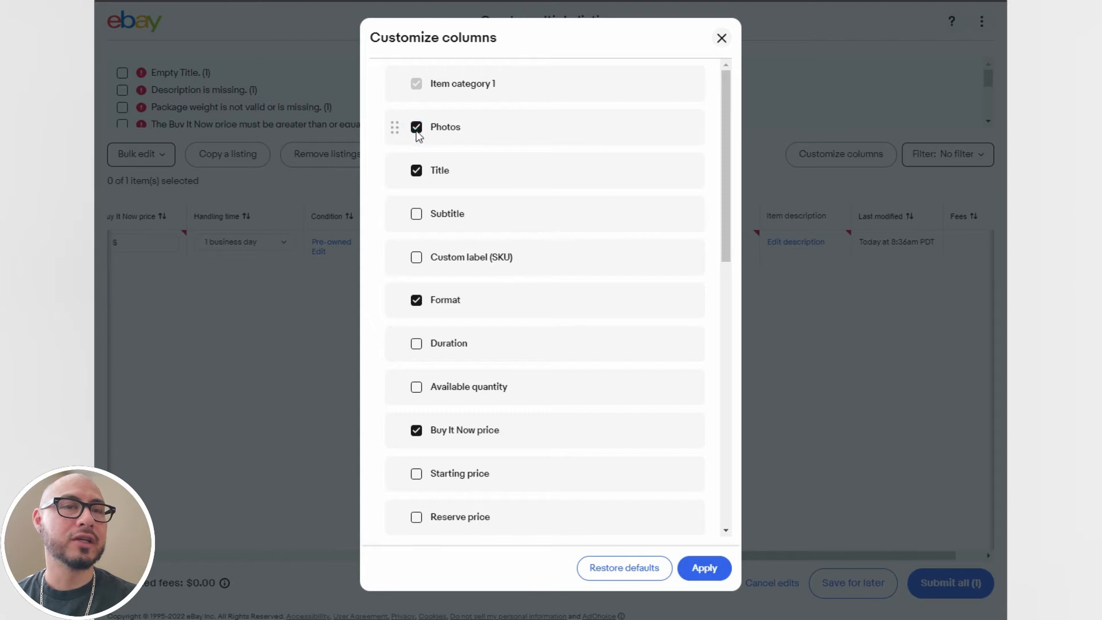
left_click(416, 132)
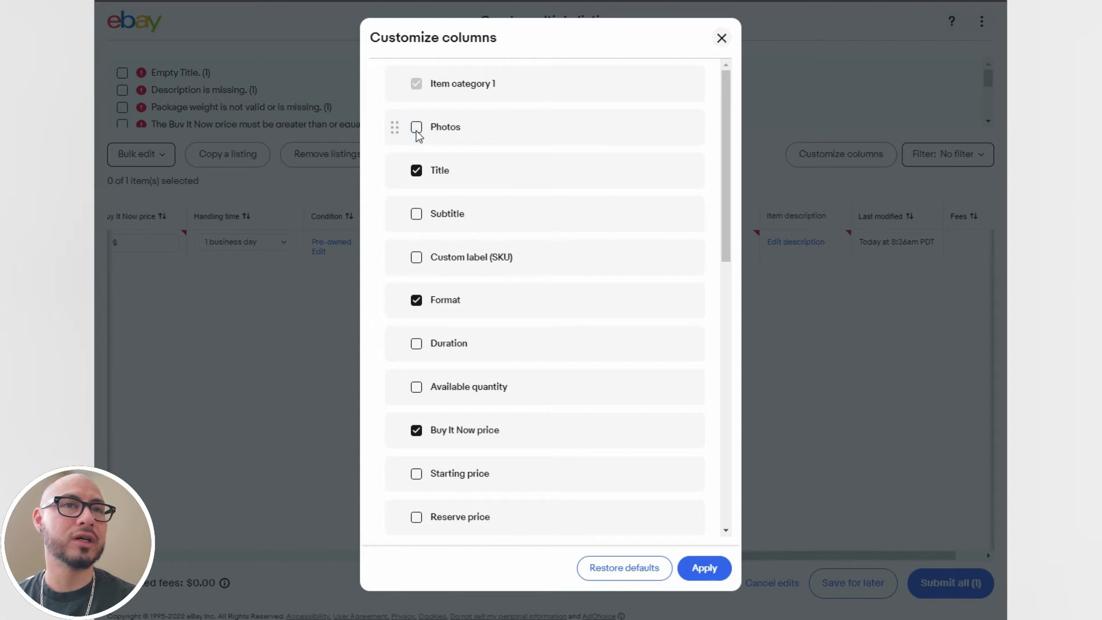
mouse_move(395, 171)
left_mouse_down()
mouse_move(401, 117)
mouse_move(391, 171)
left_mouse_up()
left_click_drag(396, 301, 396, 214)
- Review the remaining column options down to Fees and apply the customized column layout to the listing table
left_click(417, 259)
left_click(416, 259)
scroll(476, 436, "down", 1)
scroll(476, 436, "down", 1)
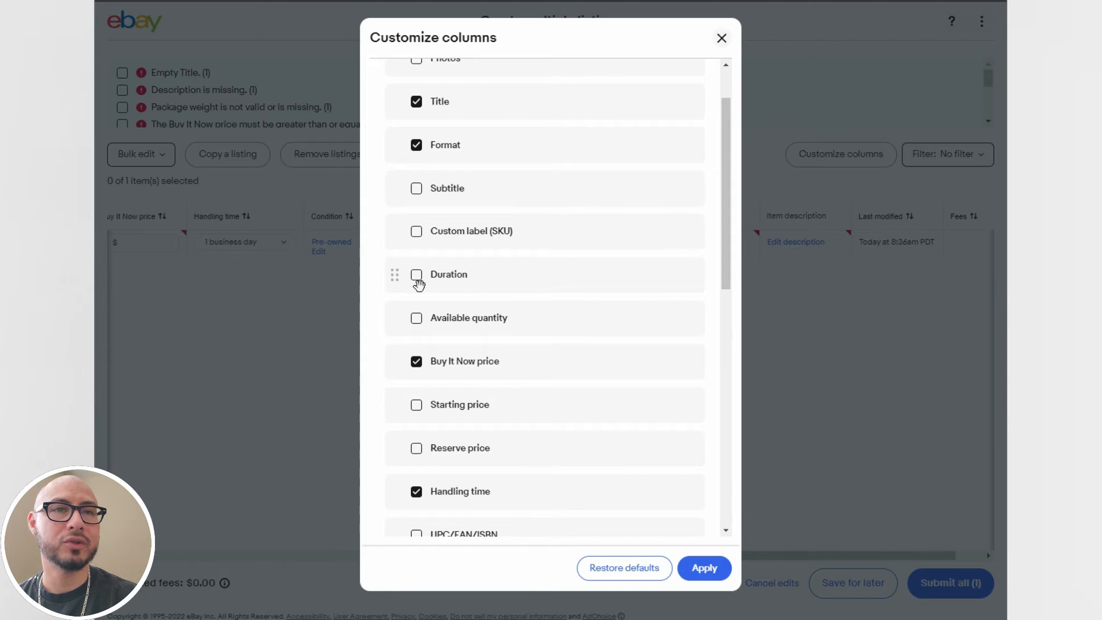
scroll(447, 441, "down", 2)
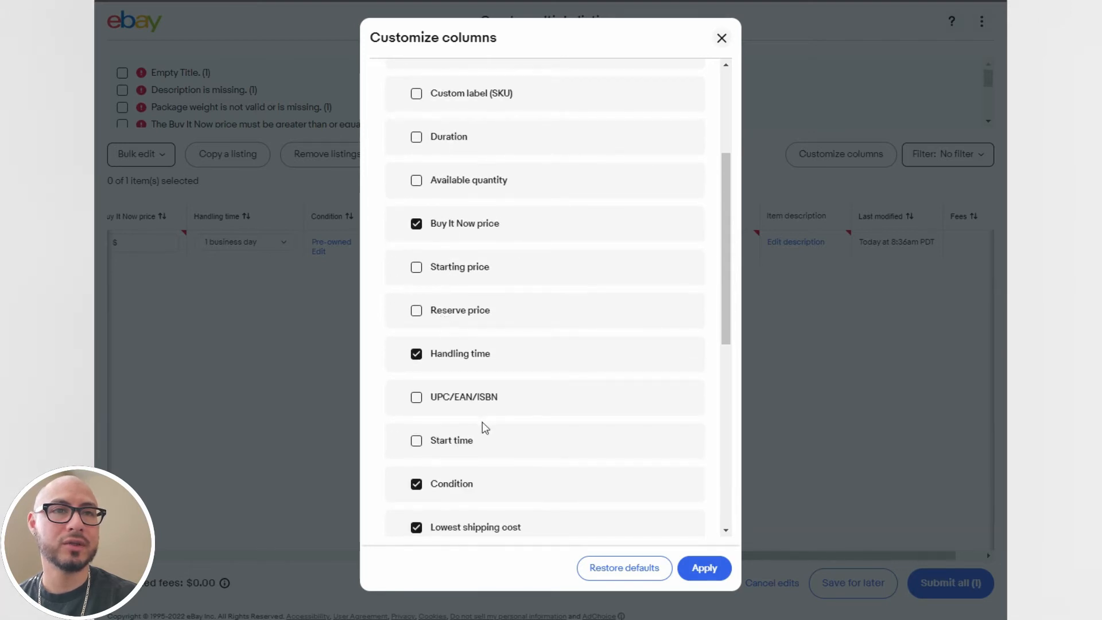
scroll(484, 434, "down", 1)
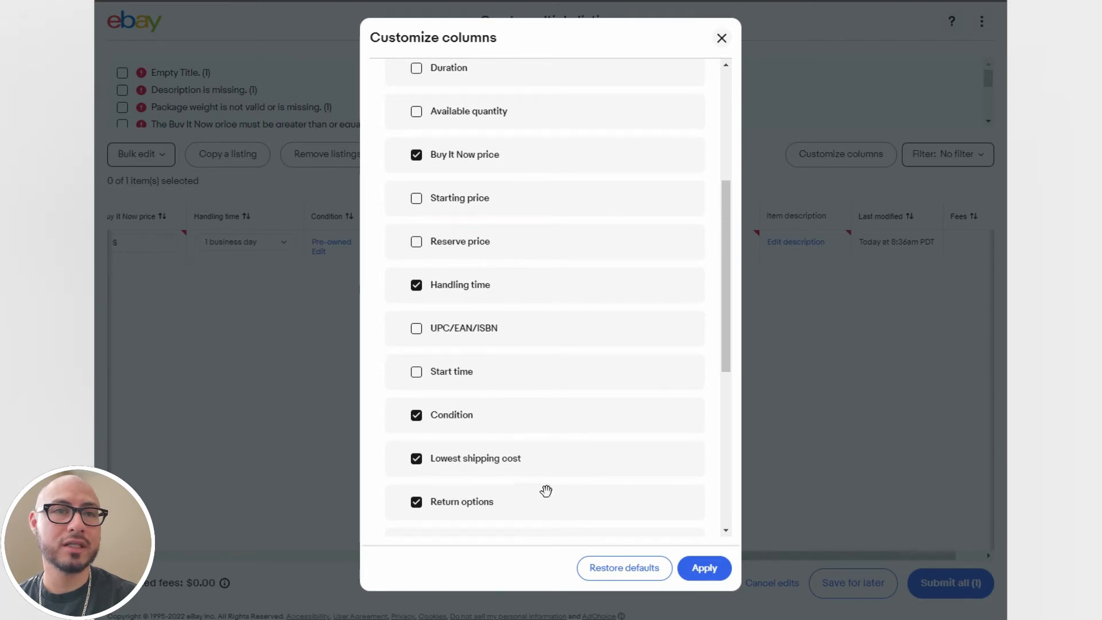
scroll(545, 491, "down", 2)
scroll(506, 430, "down", 2)
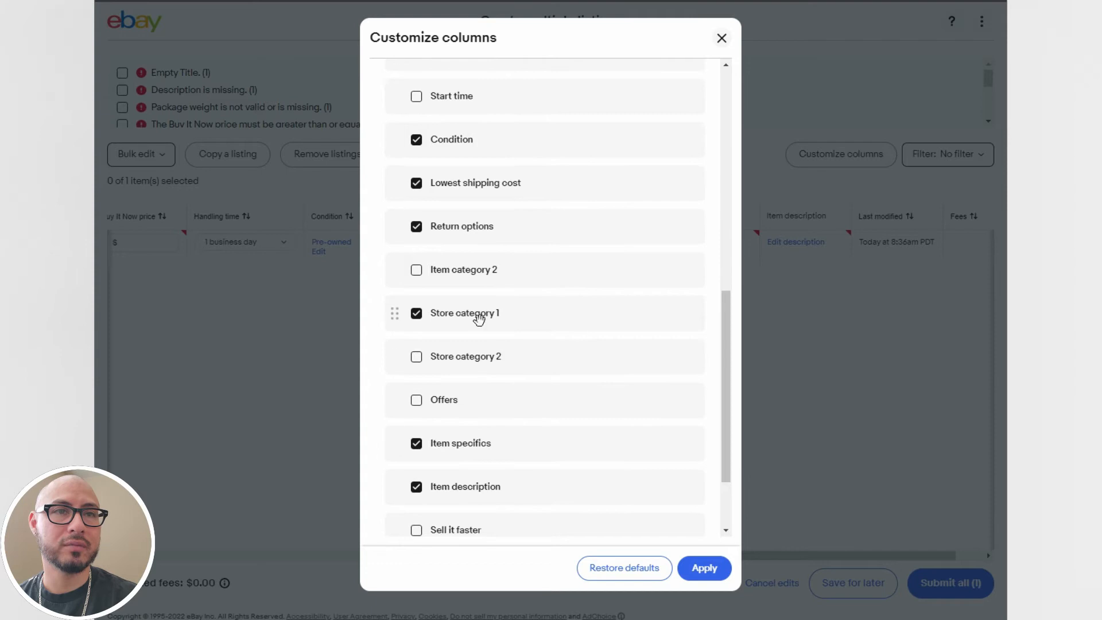
scroll(492, 470, "down", 2)
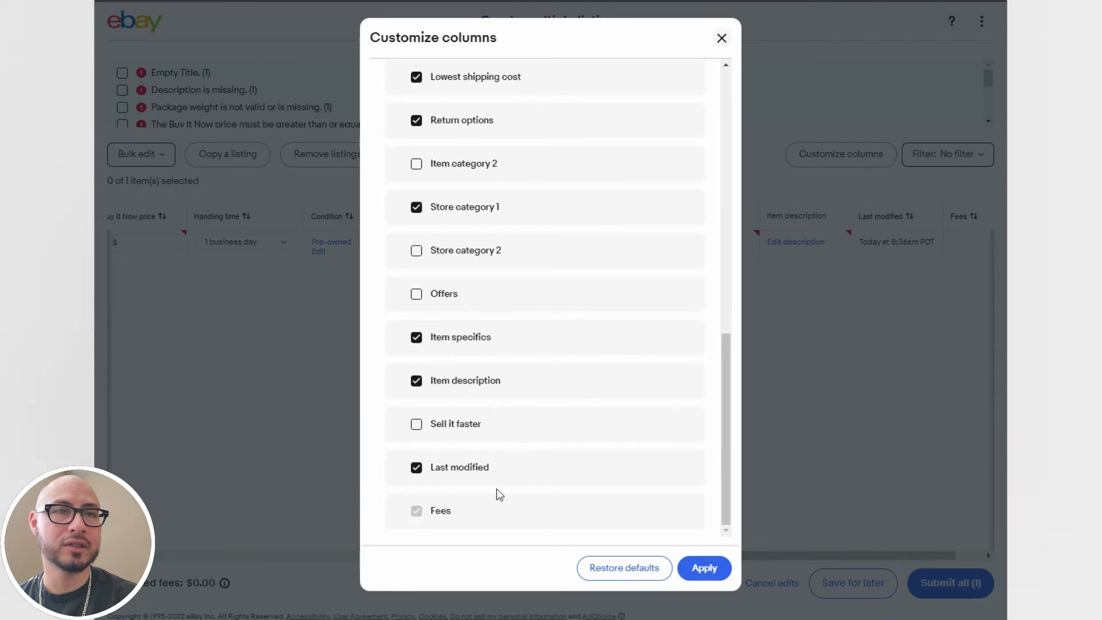
left_click(719, 570)
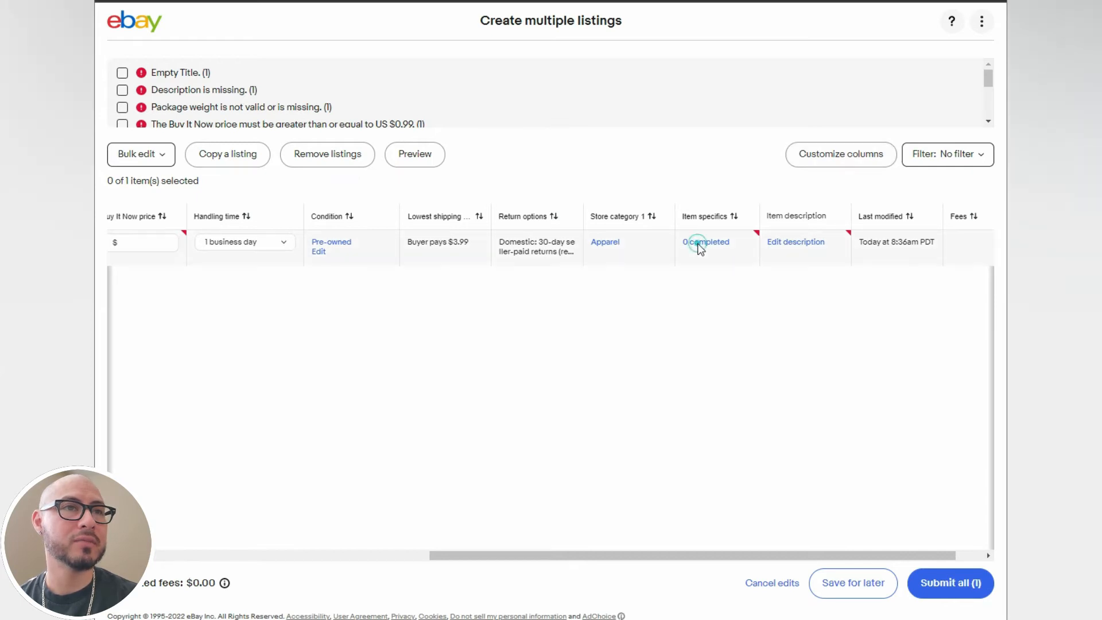
- Set the Department item specific to Boys for the Shorts listing and save the item specifics
left_click(700, 246)
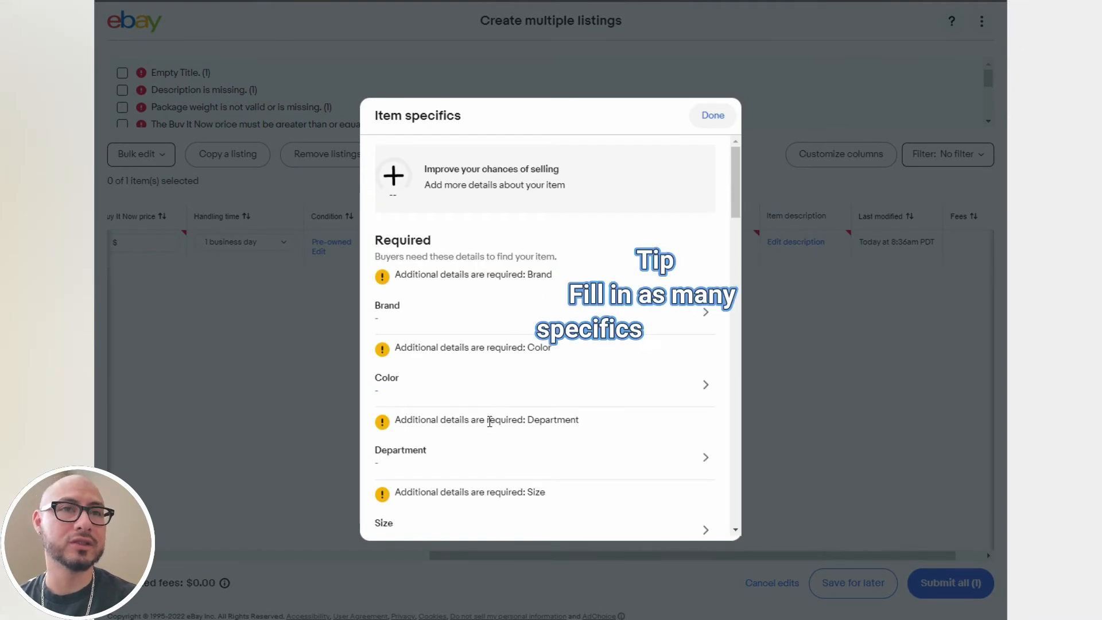
scroll(459, 353, "down", 2)
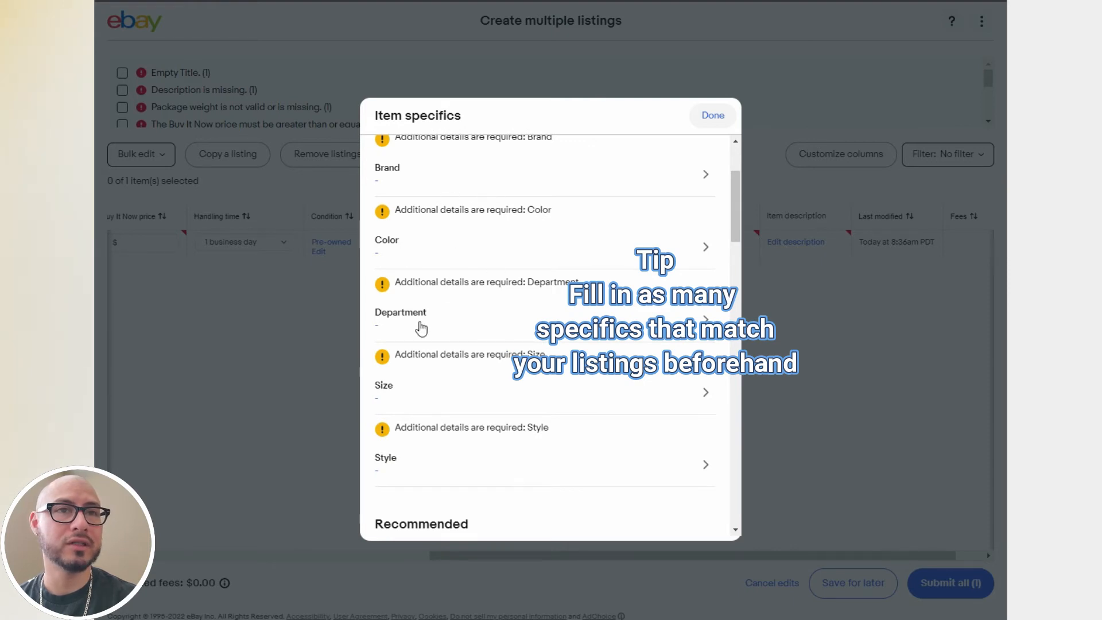
scroll(499, 354, "down", 1)
left_click(700, 248)
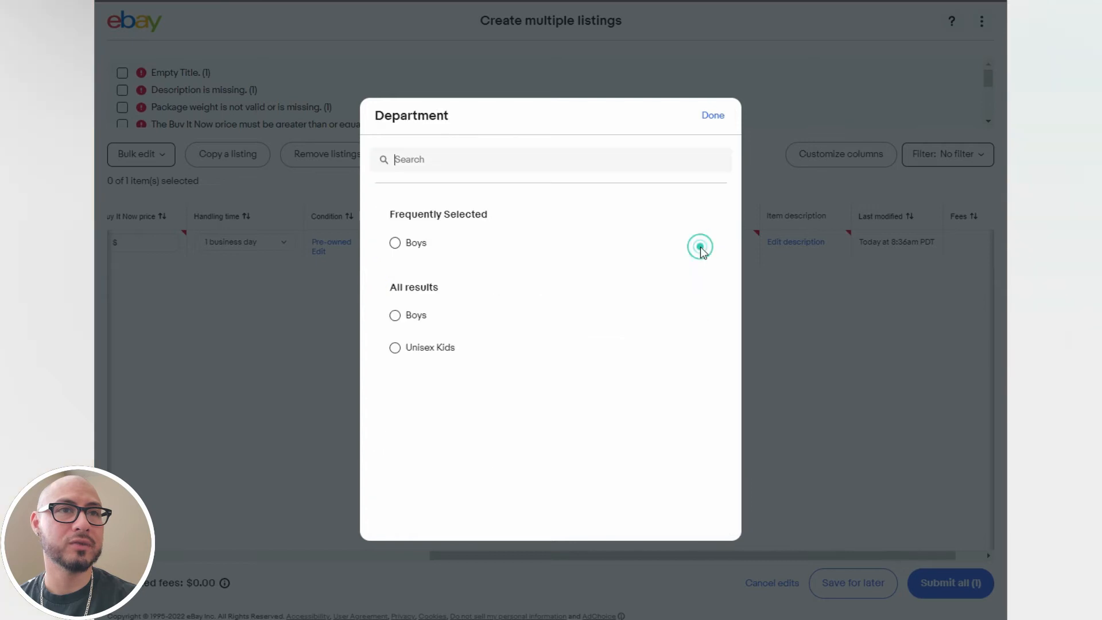
left_click(395, 246)
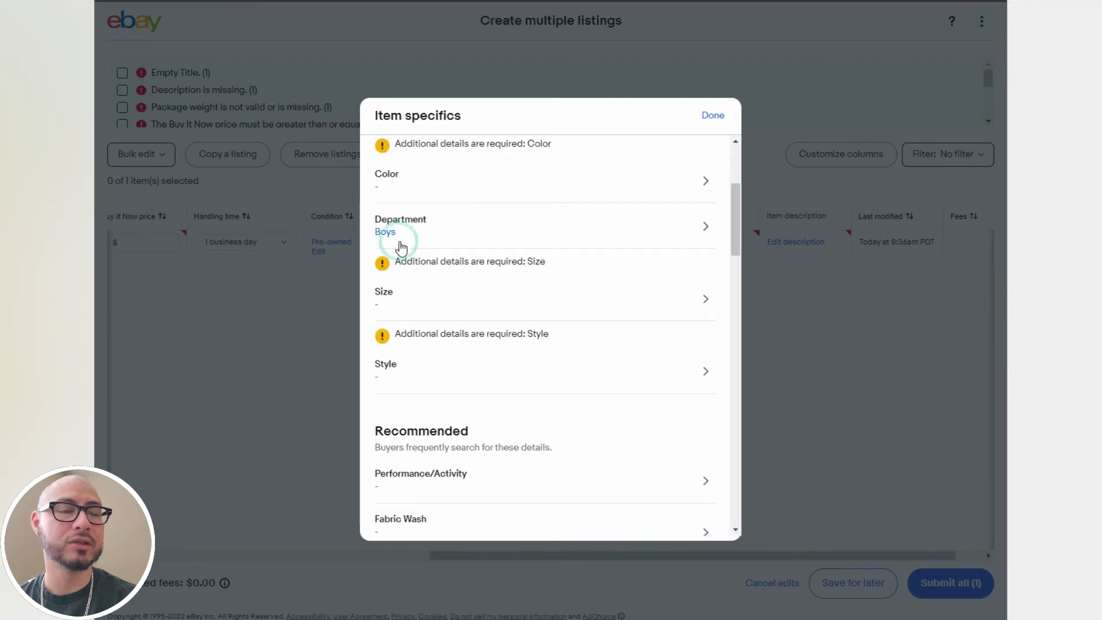
scroll(513, 489, "down", 10)
left_click(714, 119)
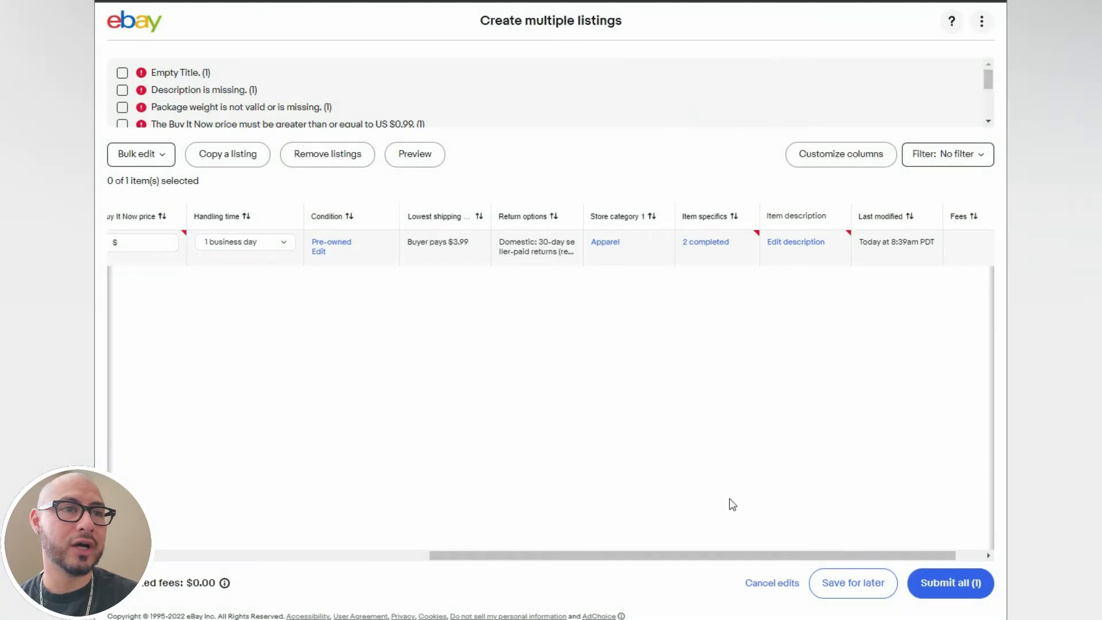
- Fill the item description with a template covering Waist and Inseam specs, the 20% promotional discount, fast shipping and the 30-day return policy with buyer-paid return shipping
left_click_drag(683, 562, 755, 559)
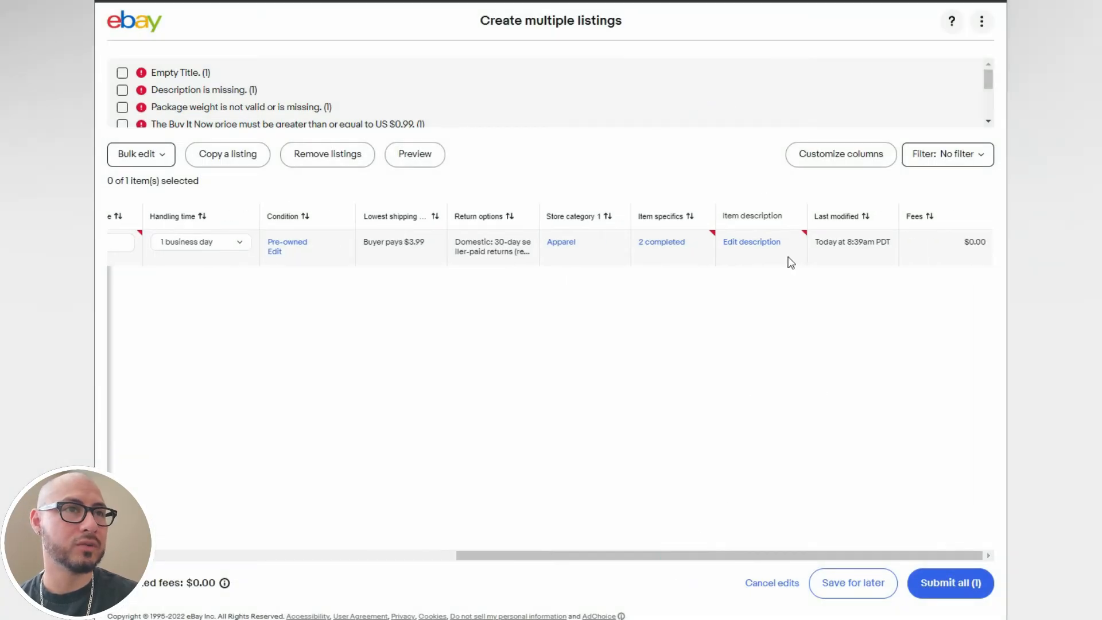
left_click(744, 242)
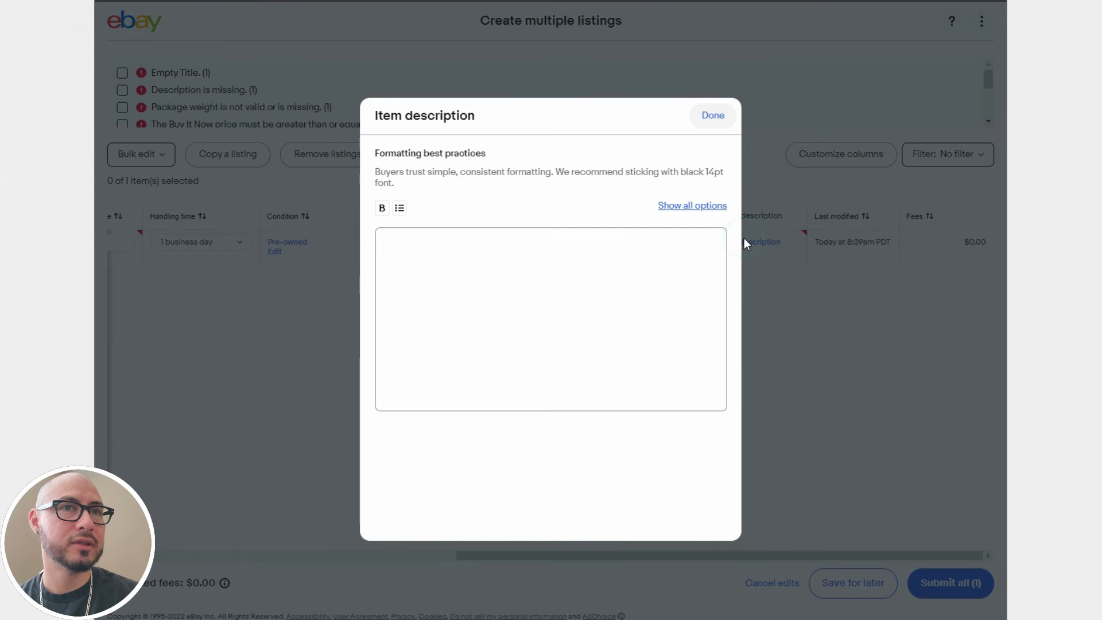
left_click(450, 243)
left_click(450, 242)
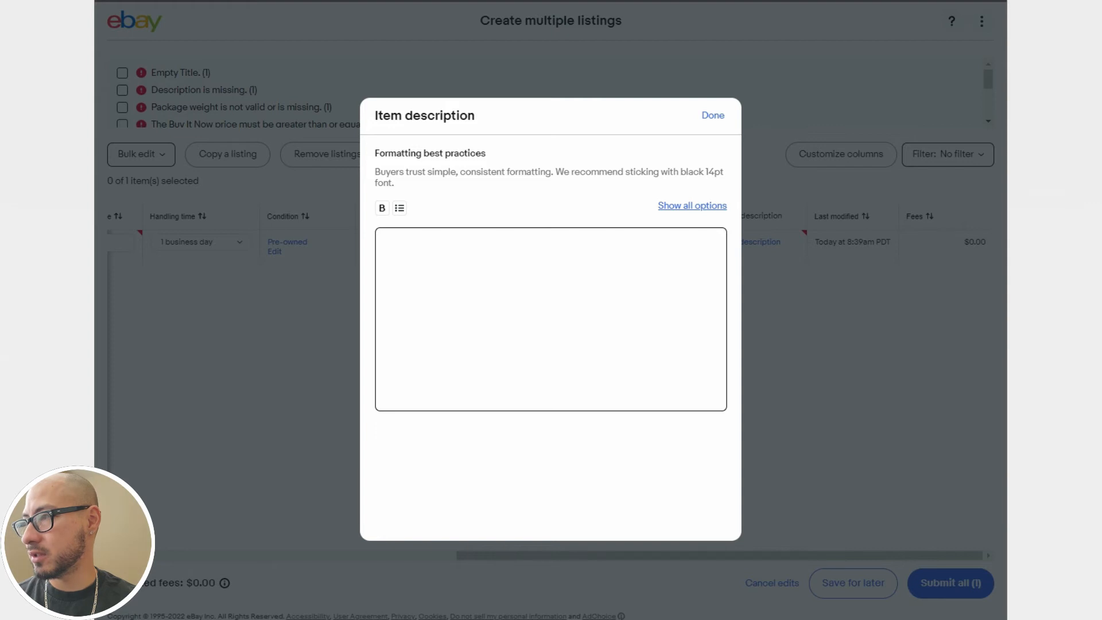
left_click(431, 294)
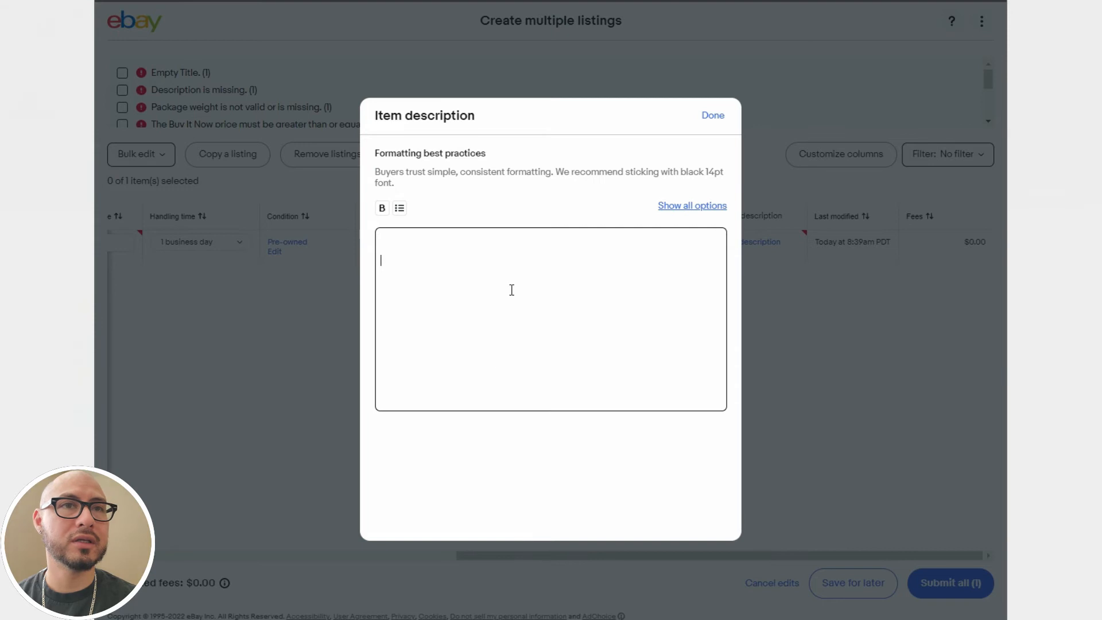
type("Specs Waist: Inseam:  Promotional Discounts Add Two or more items to your order for promotional discount. There will be a 20% discount on all Qualifying Apparel. Click into the promotional link on the listing to browse through our store.  Shipping Fast Shipping with 30-day returns.  Return Policy 30-day returns are accepted for any clothing that does not fit. Buyer pays for return shipping")
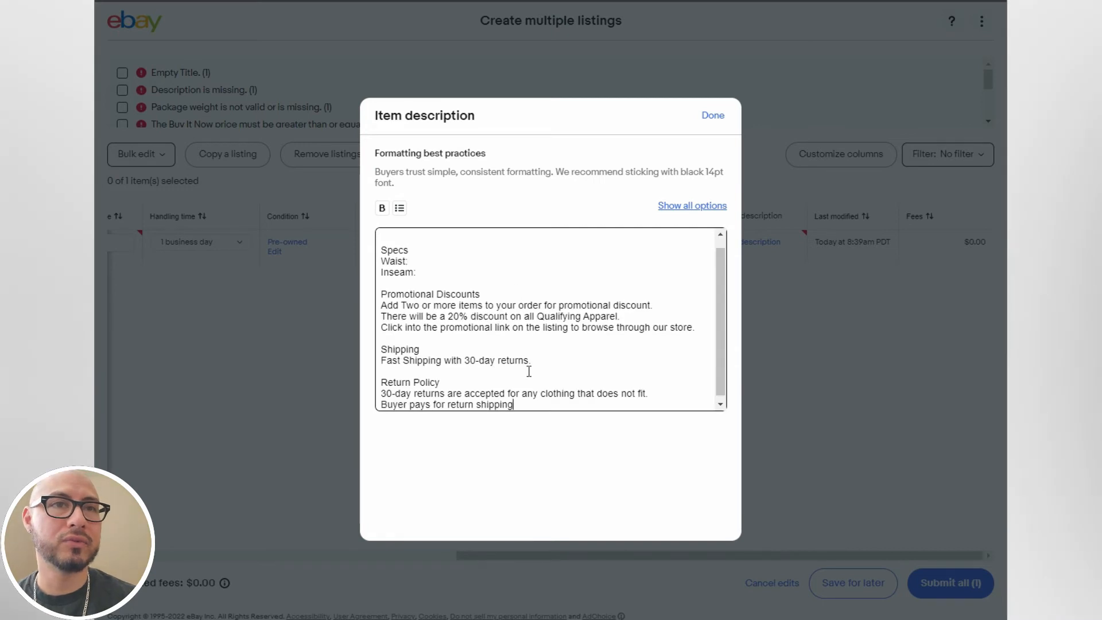
scroll(532, 372, "down", 1)
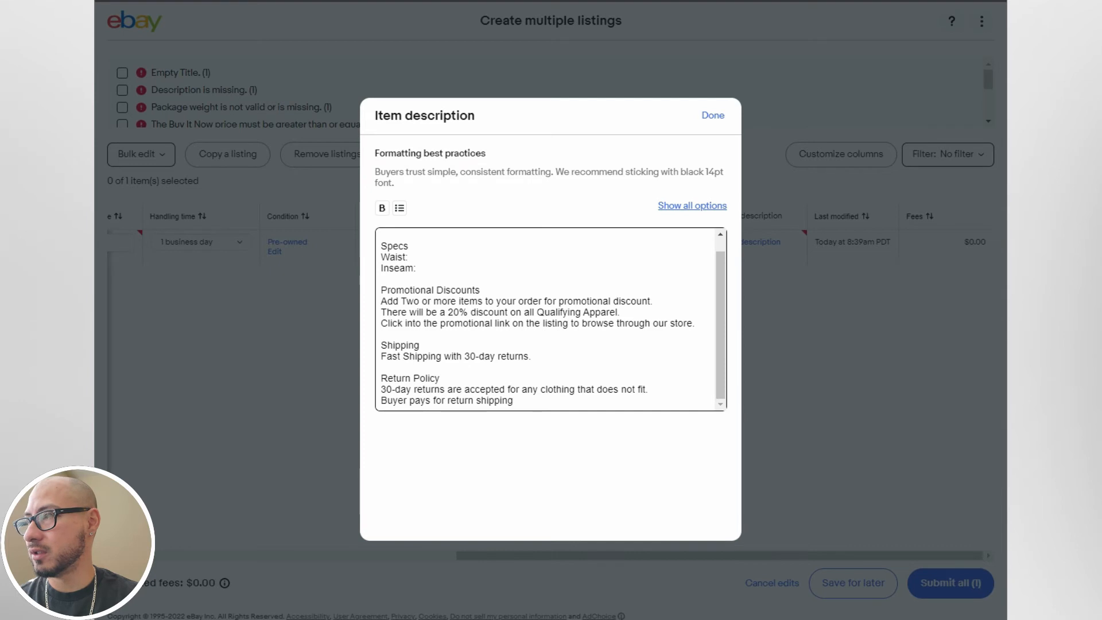
- Switch to Google Keep to examine the saved listing templates and read the pants & shorts note, then return to the eBay item description
left_click_drag(0, 43, 523, 24)
scroll(487, 256, "down", 2)
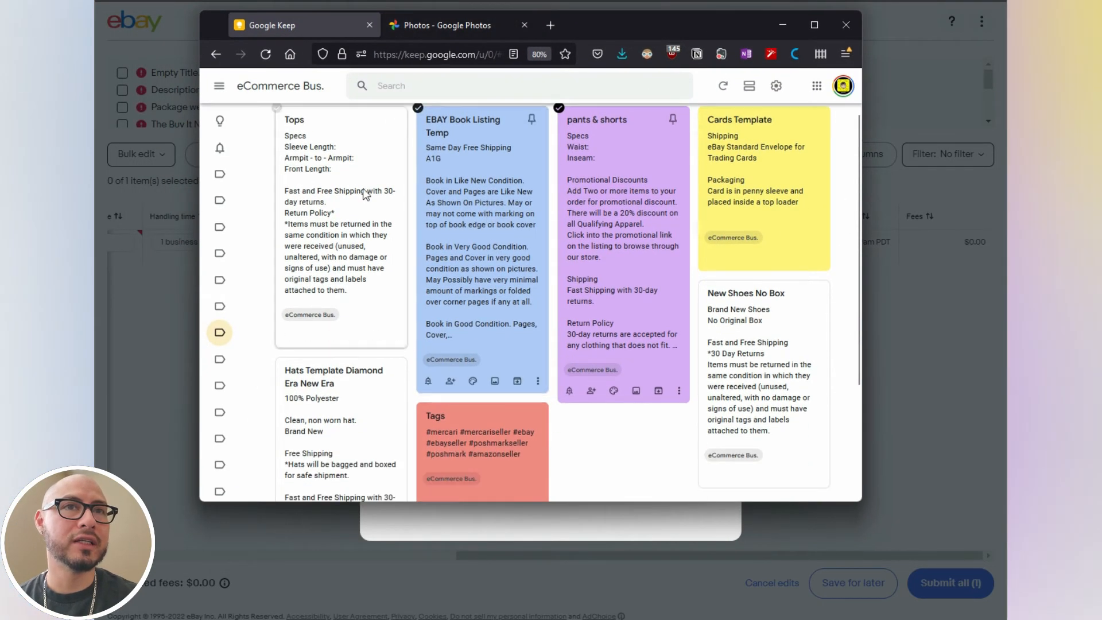
scroll(671, 332, "up", 2)
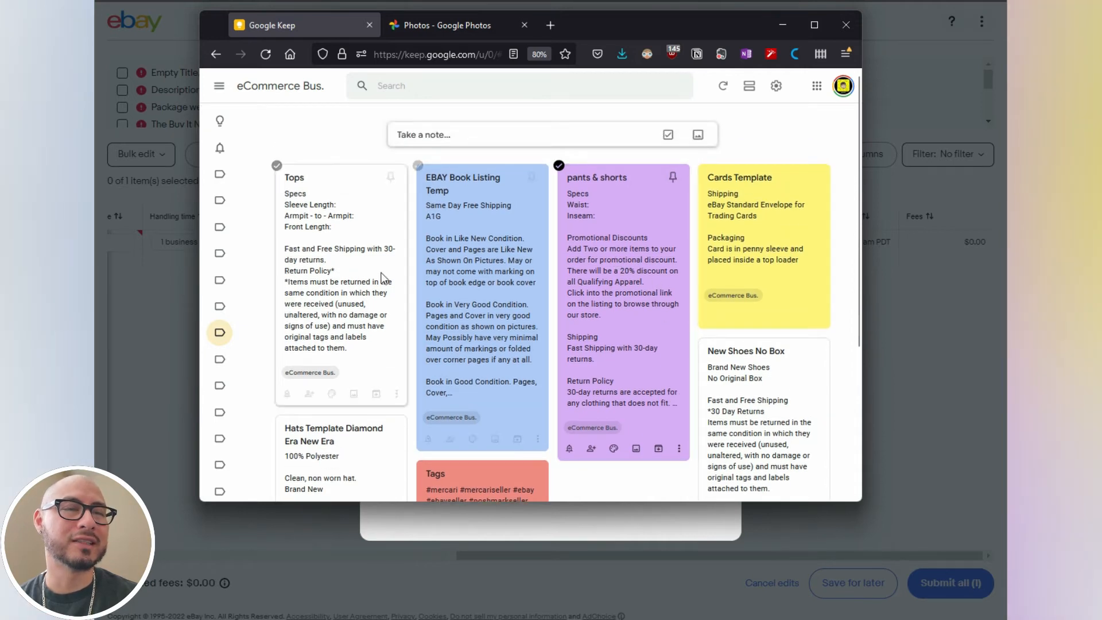
scroll(407, 317, "down", 2)
scroll(407, 317, "up", 2)
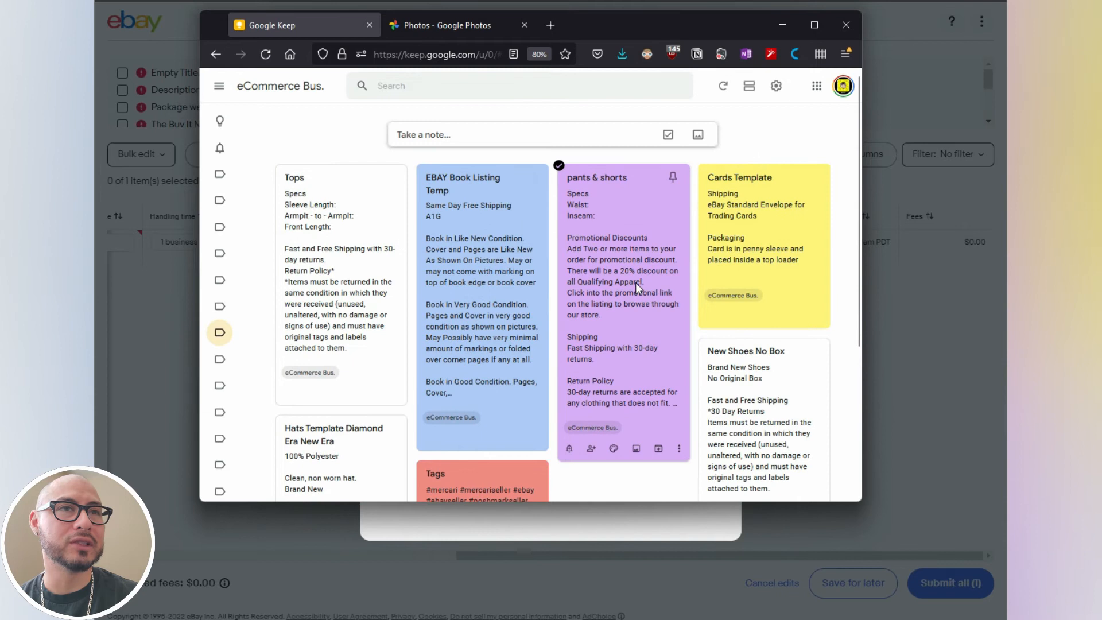
left_click_drag(636, 282, 638, 346)
left_click_drag(377, 150, 542, 354)
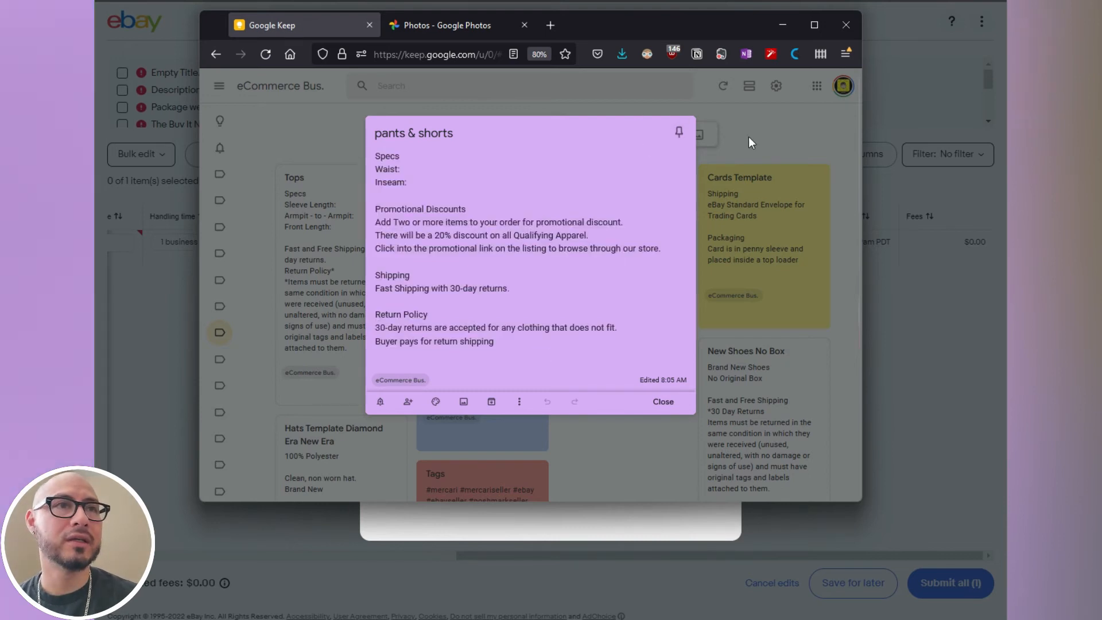
left_click(749, 136)
left_click_drag(683, 25, 0, 52)
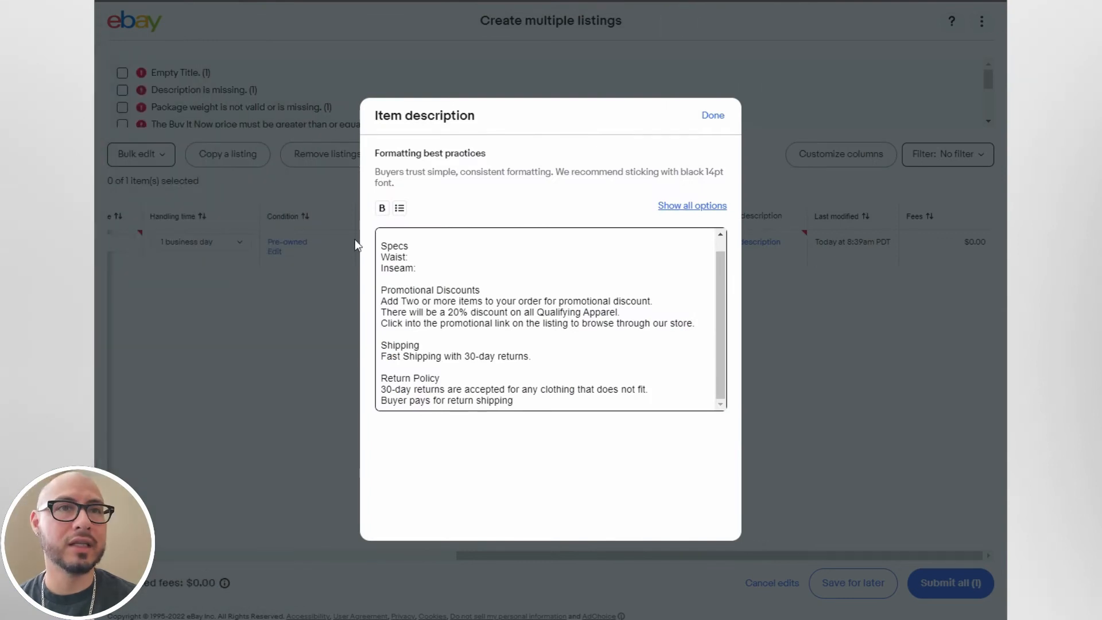
- Review the inserted description template, highlighting the full text and its Promotional Discounts section
left_click_drag(378, 242, 557, 404)
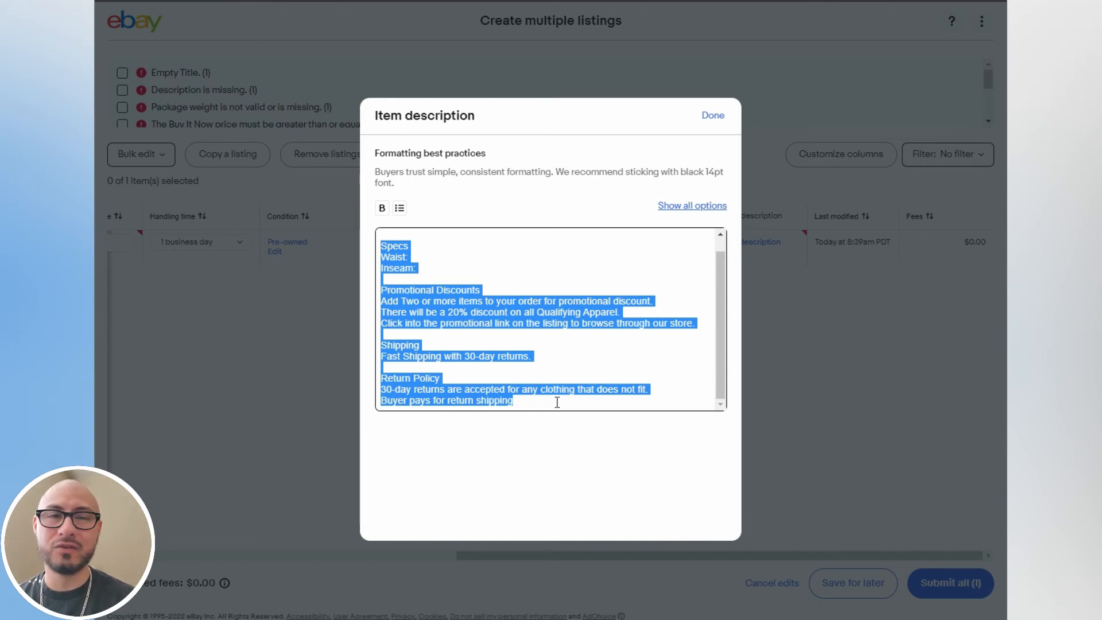
left_click(483, 325)
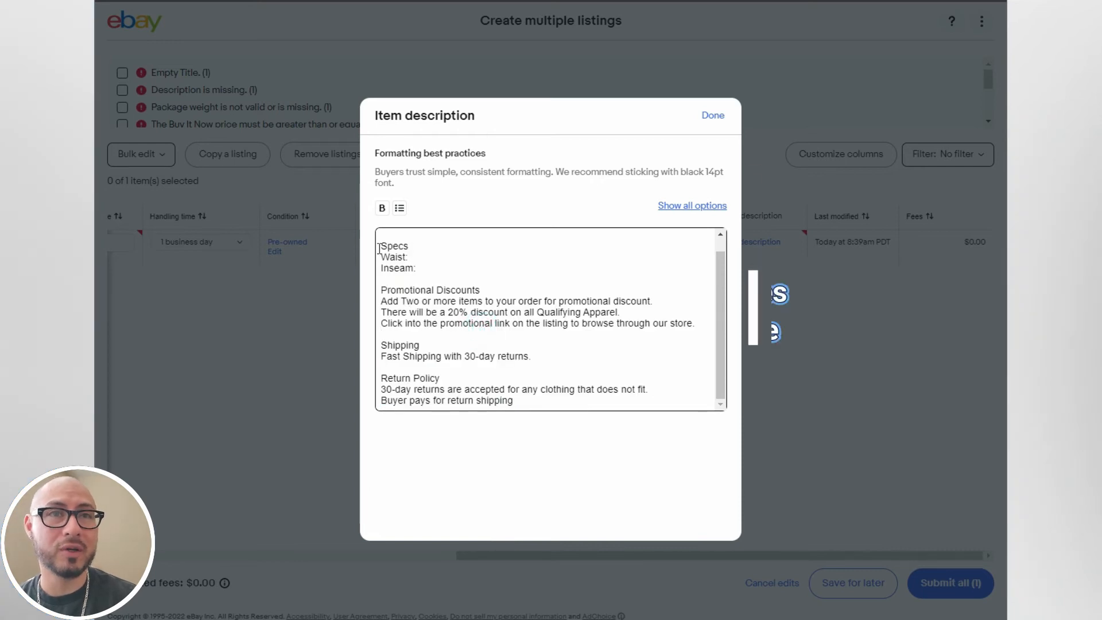
left_click_drag(380, 244, 568, 401)
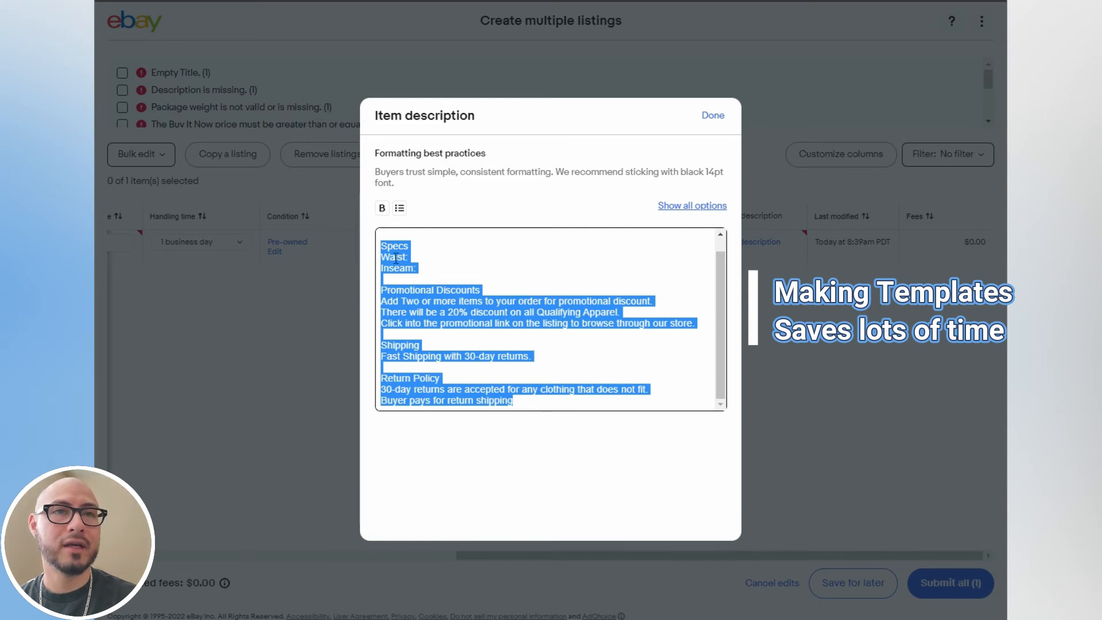
left_click(575, 335)
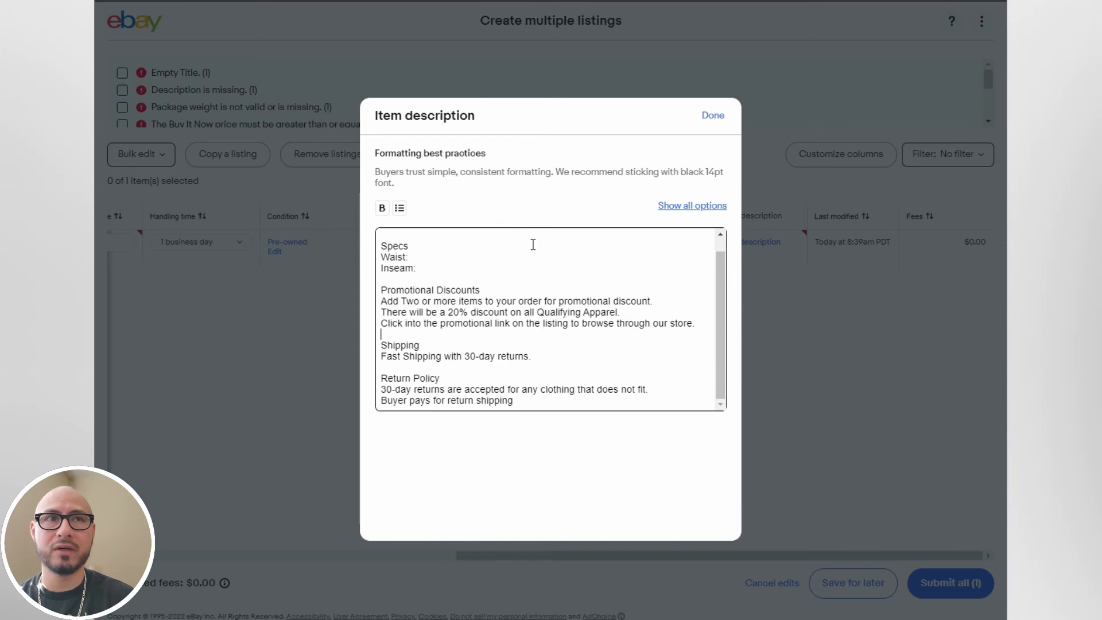
left_click(482, 257)
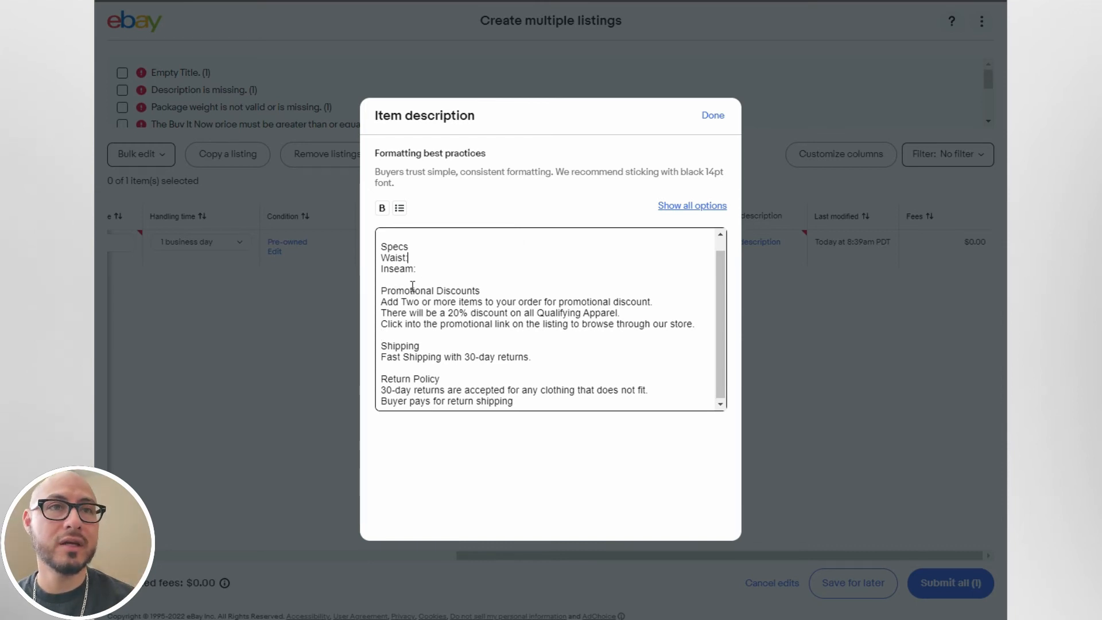
left_click_drag(384, 295, 652, 333)
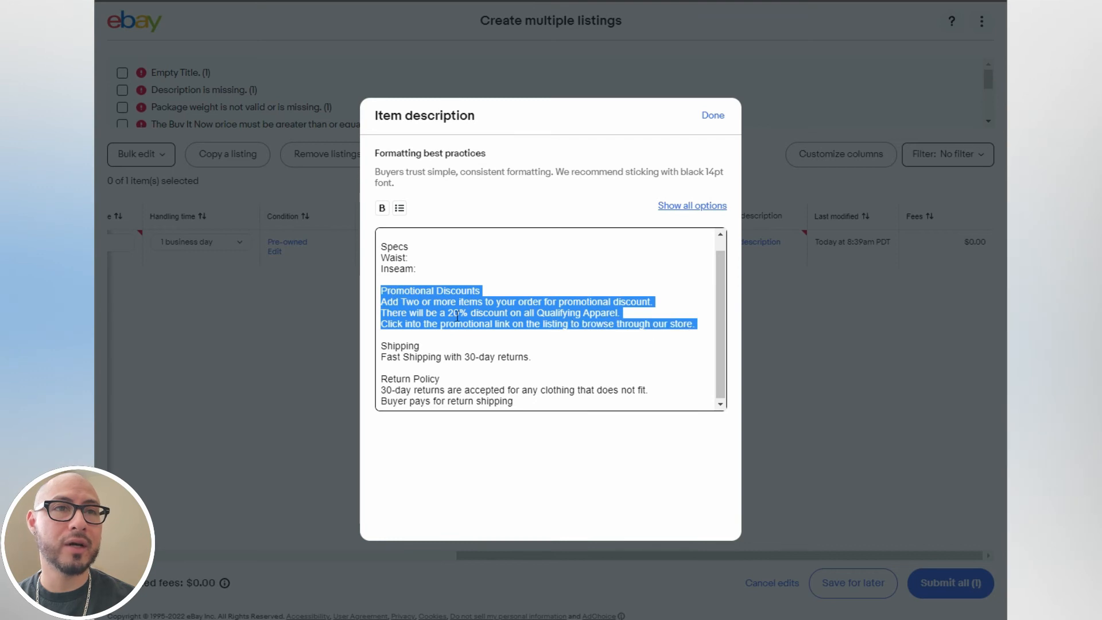
left_click(382, 309)
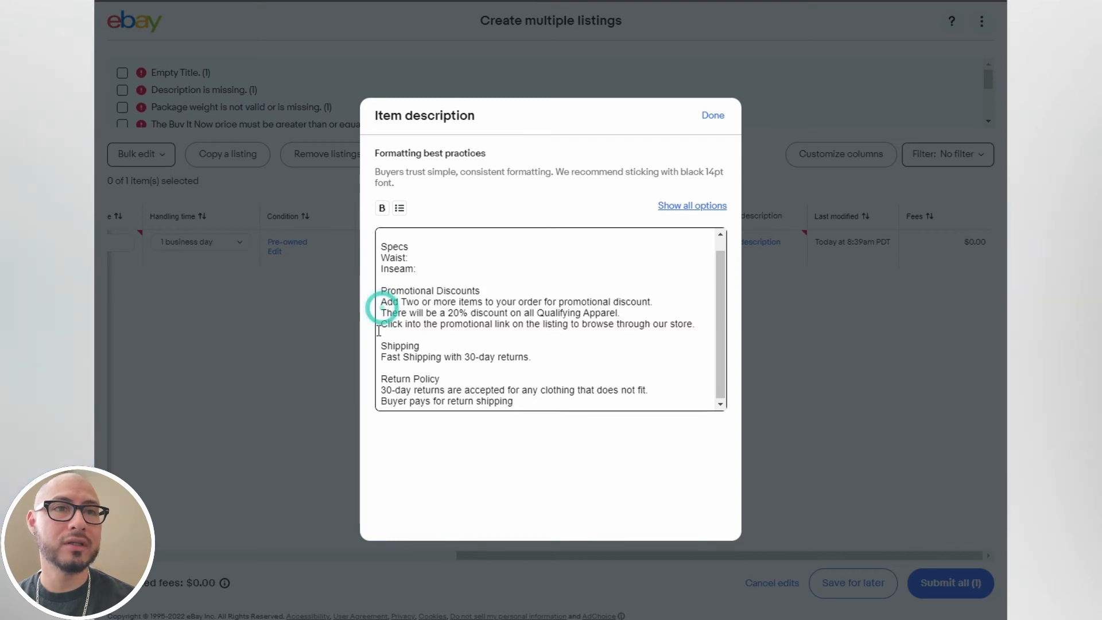
- Bold the Shipping, Promotional Discounts and Return Policy headings in the item description
left_click_drag(381, 347, 420, 347)
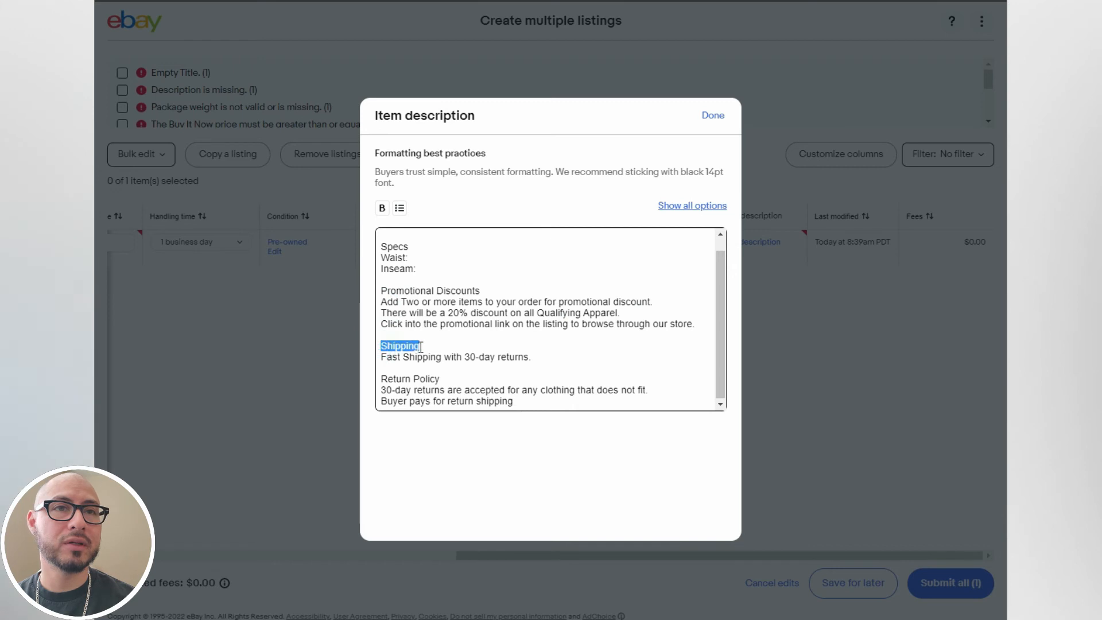
left_click(383, 208)
left_click_drag(381, 290, 483, 287)
left_click(382, 208)
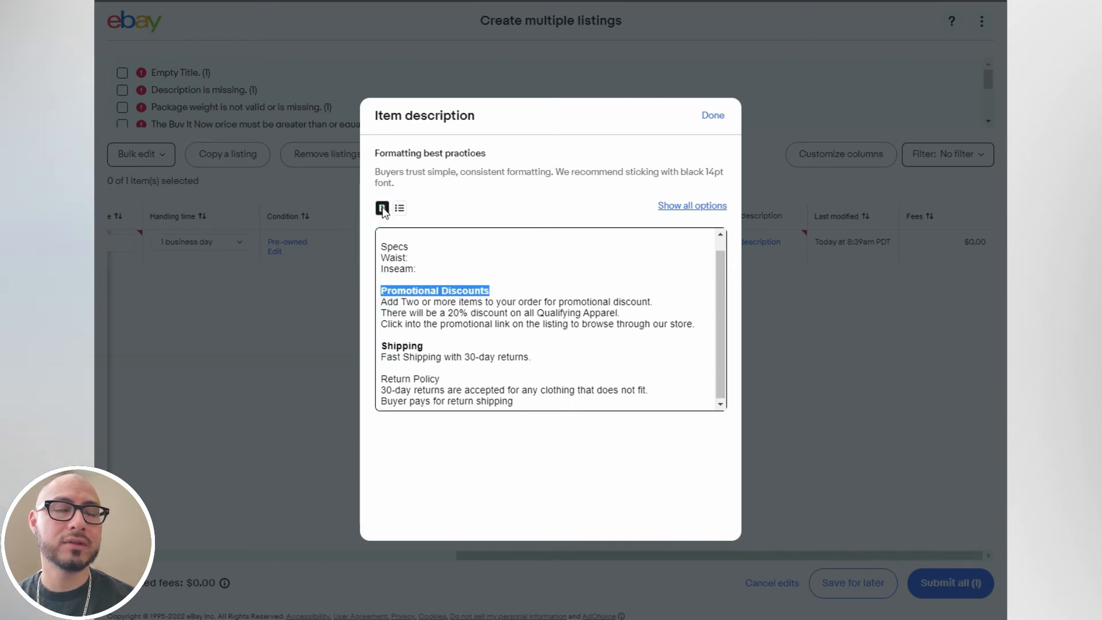
left_click(440, 379)
left_click_drag(440, 379, 381, 379)
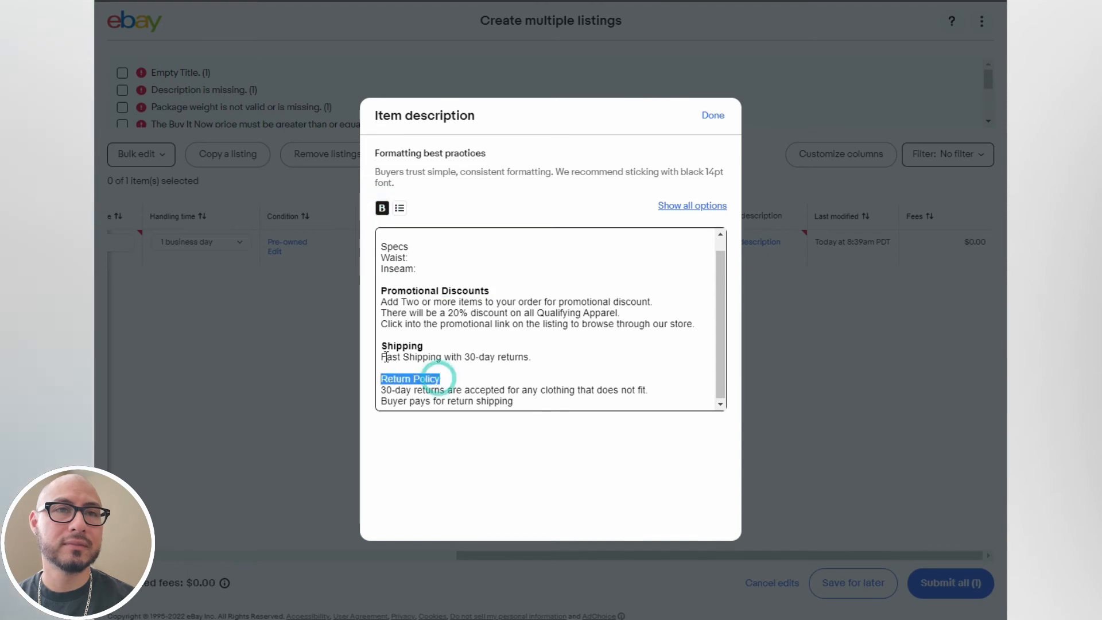
left_click(383, 208)
left_click(474, 382)
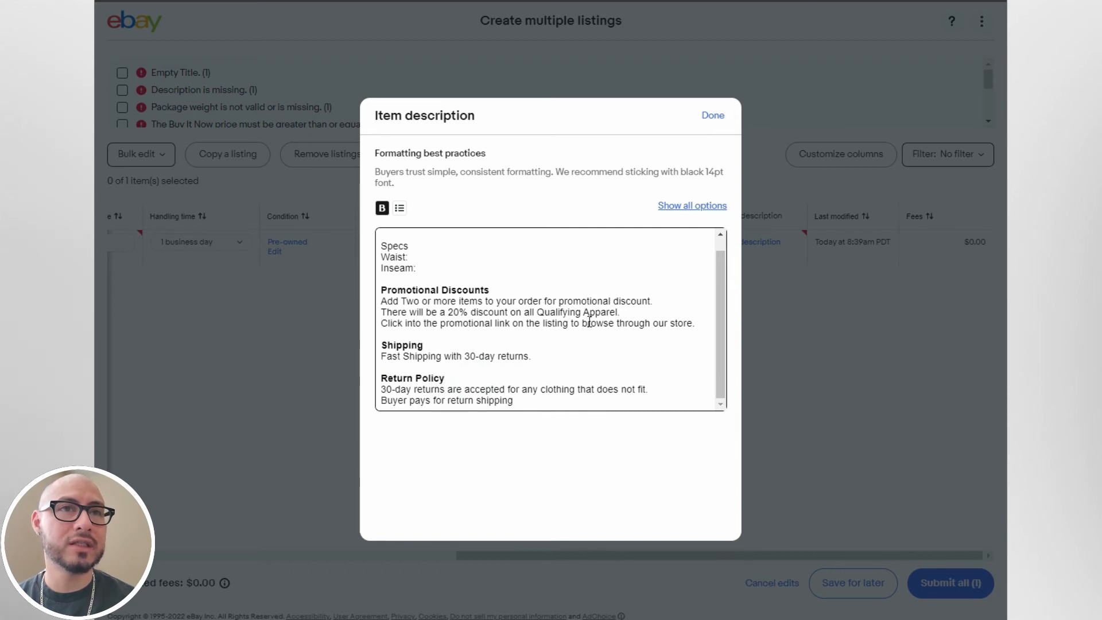
- Add a blank line above Specs in the item description and save the description
left_click(409, 230)
key("Return")
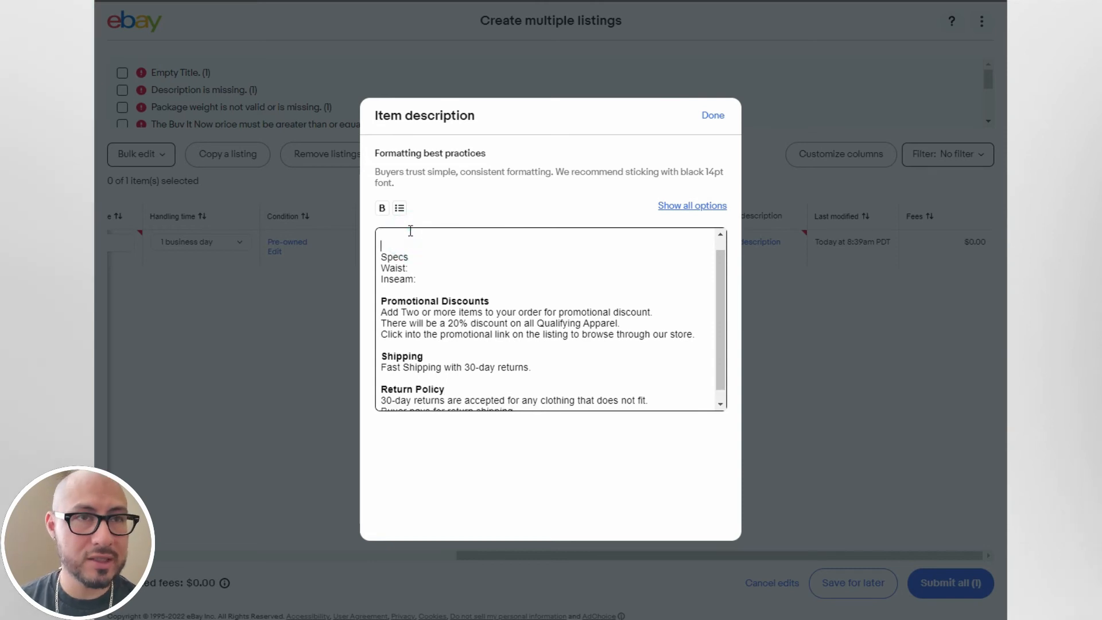
left_click(720, 118)
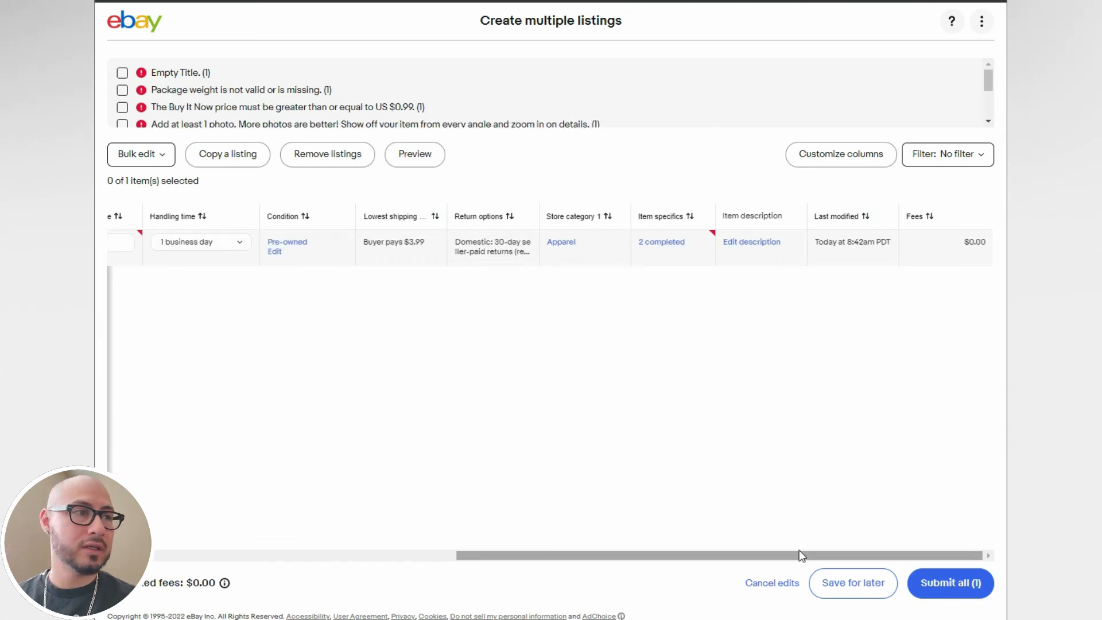
- Title the shorts listing "Used Kids Shorts Pre-owned"
left_click_drag(799, 552, 445, 523)
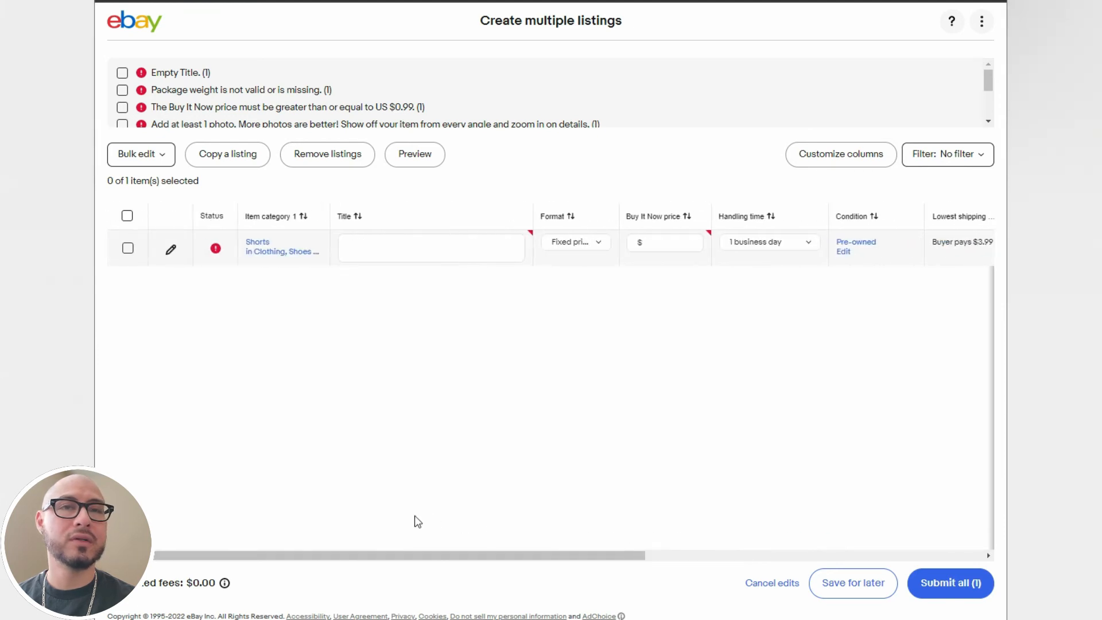
left_click(383, 250)
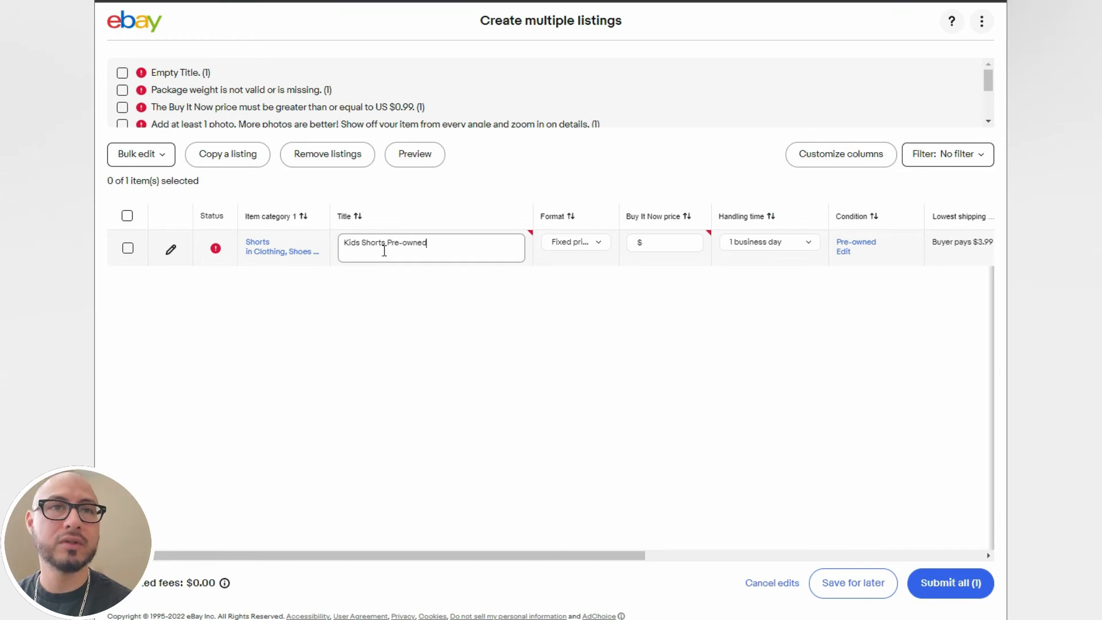
left_click(343, 244)
type("Us ed")
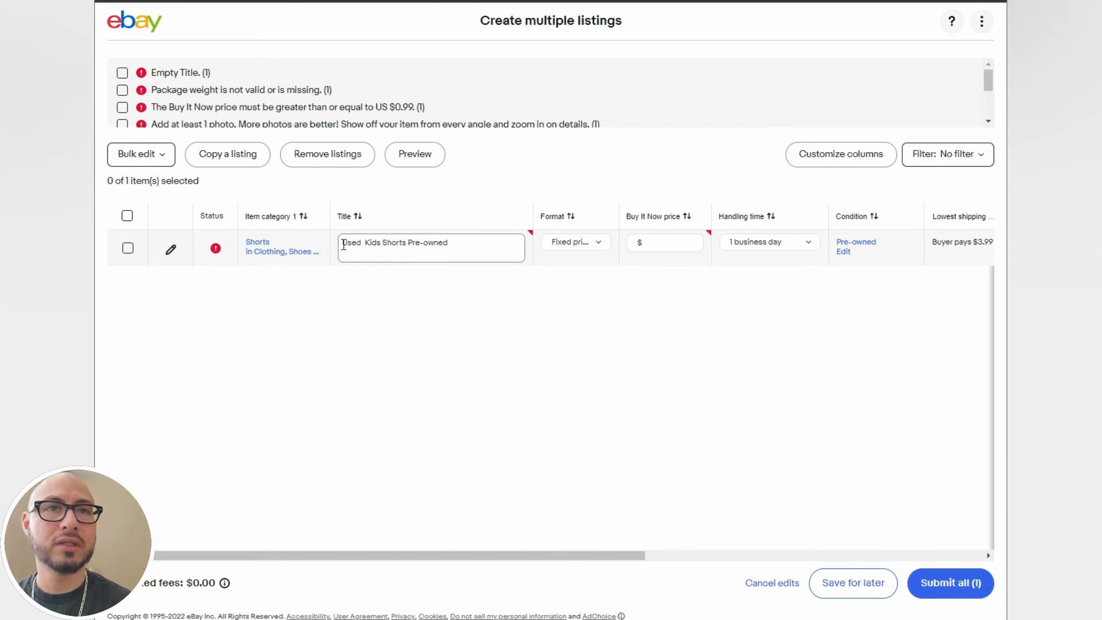
key("BackSpace")
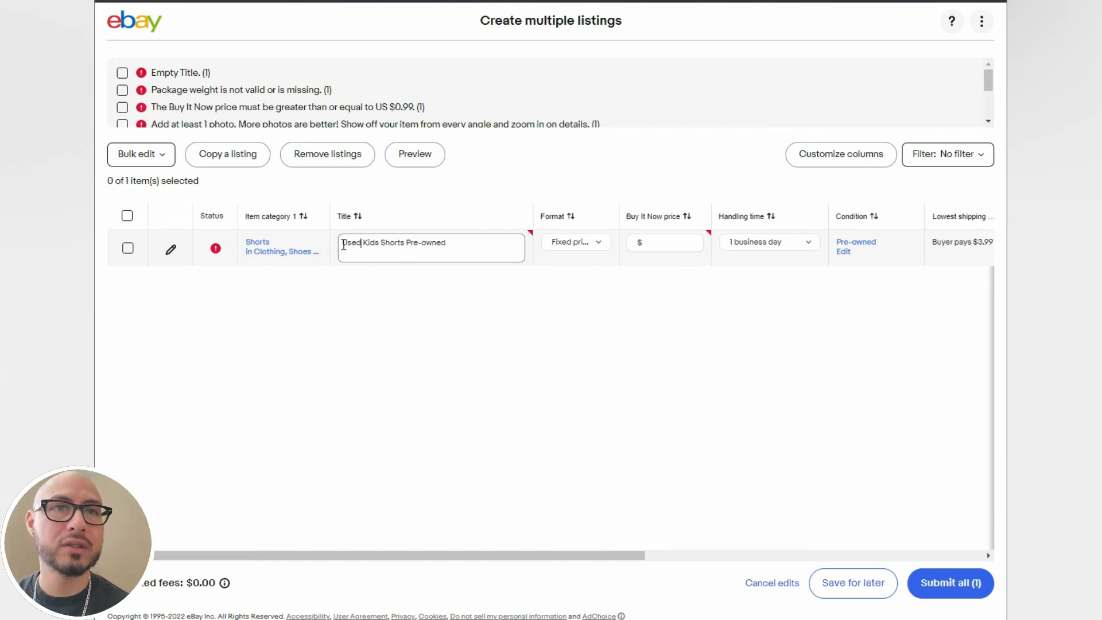
left_click(342, 245)
left_click(495, 248)
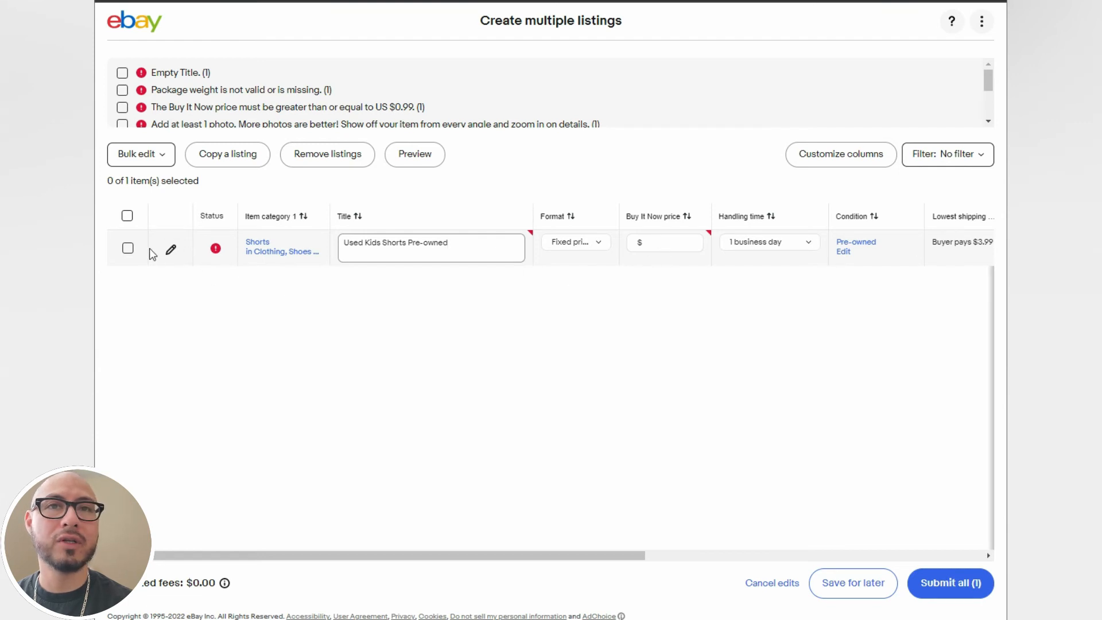
- Select the shorts listing and create 14 copies of it
left_click(127, 248)
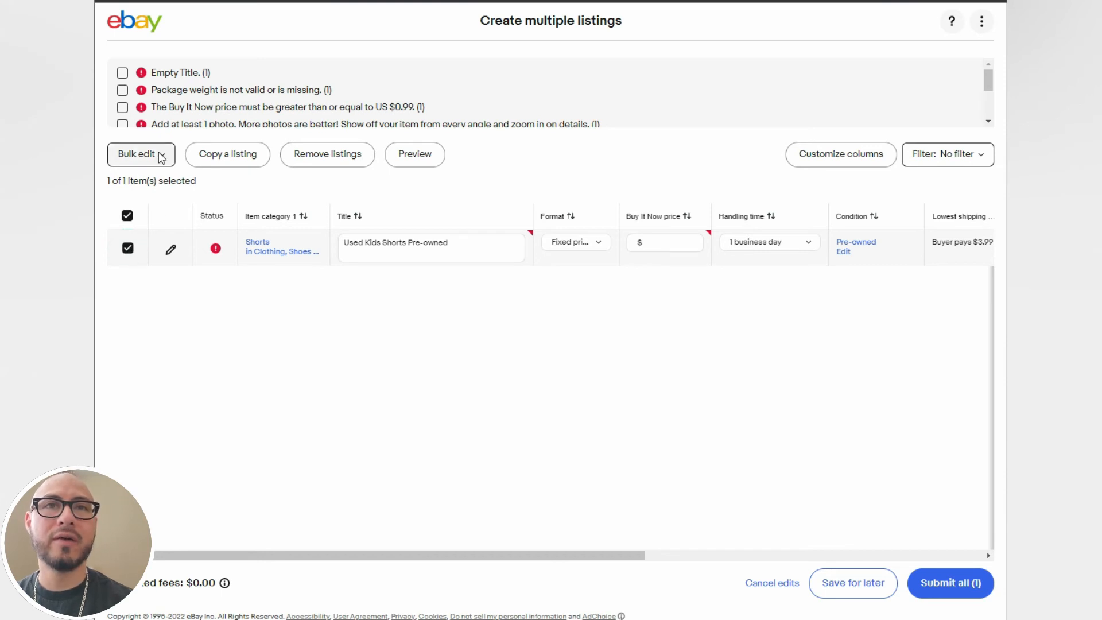
left_click(228, 155)
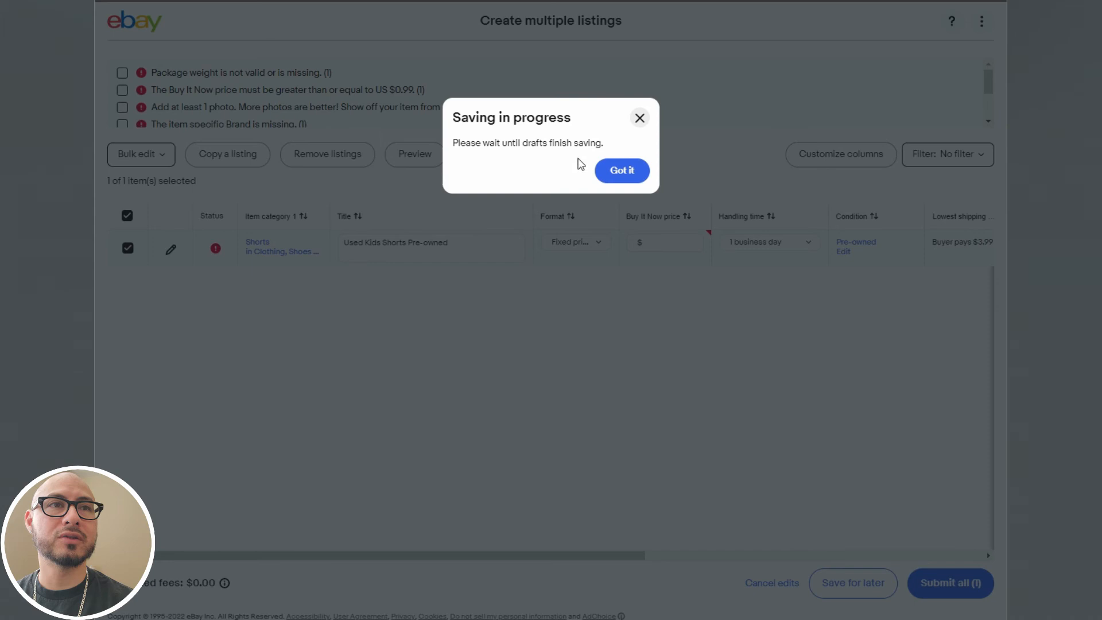
left_click(615, 171)
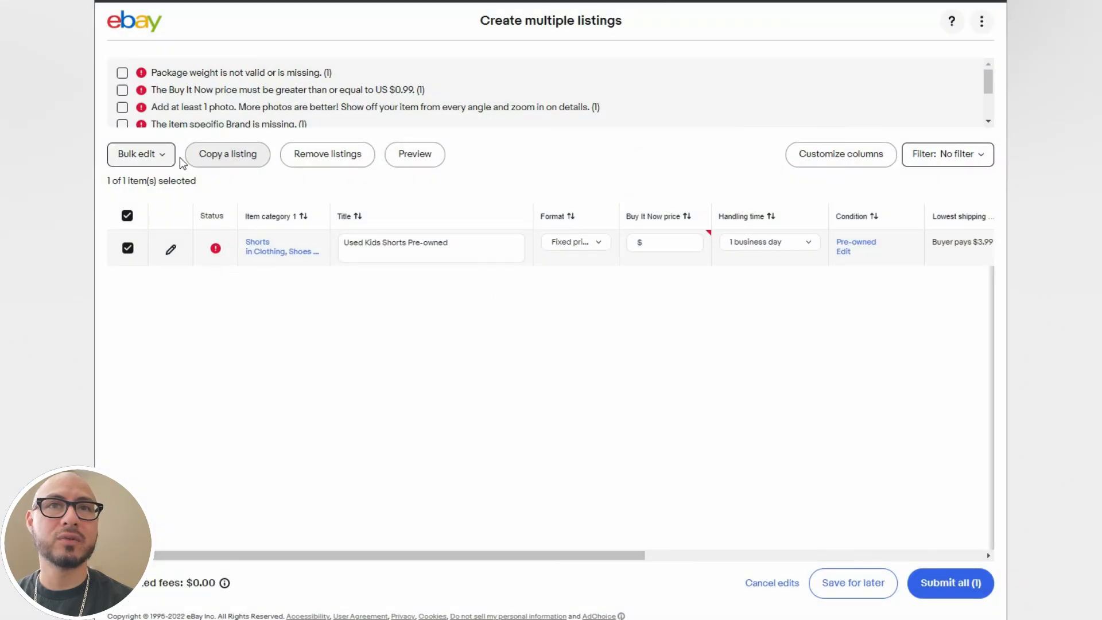
left_click(228, 158)
left_click(432, 204)
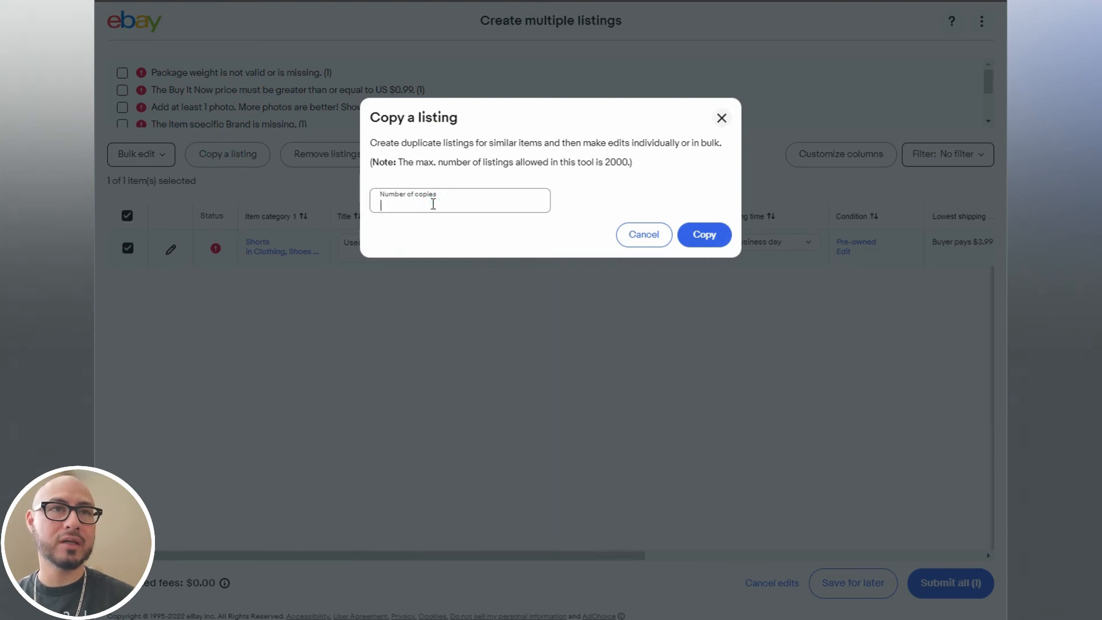
left_click(432, 204)
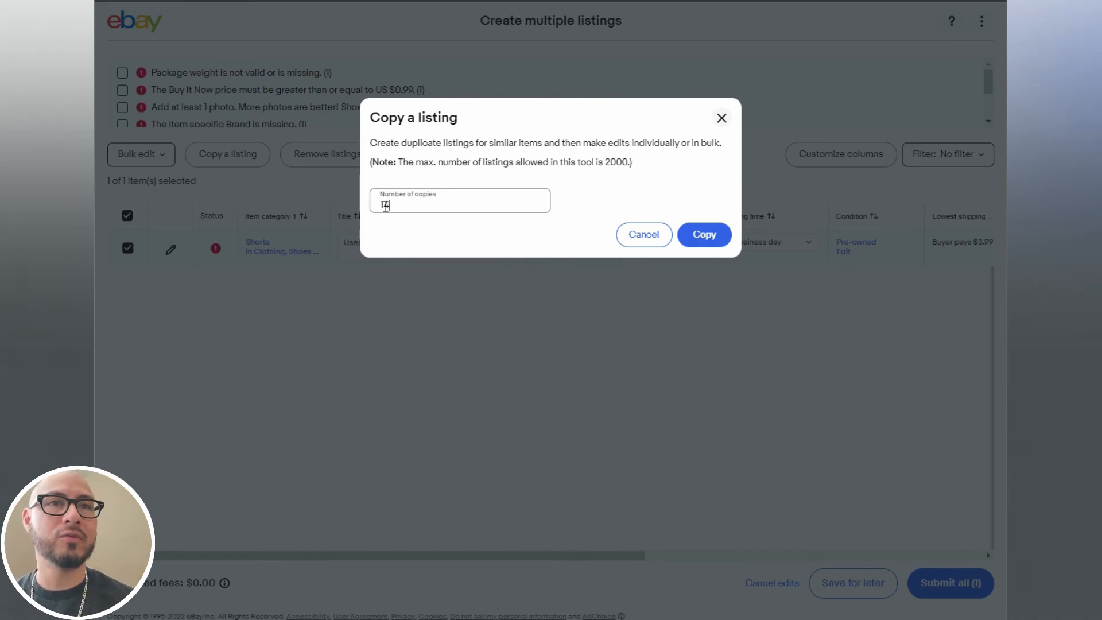
left_click(707, 238)
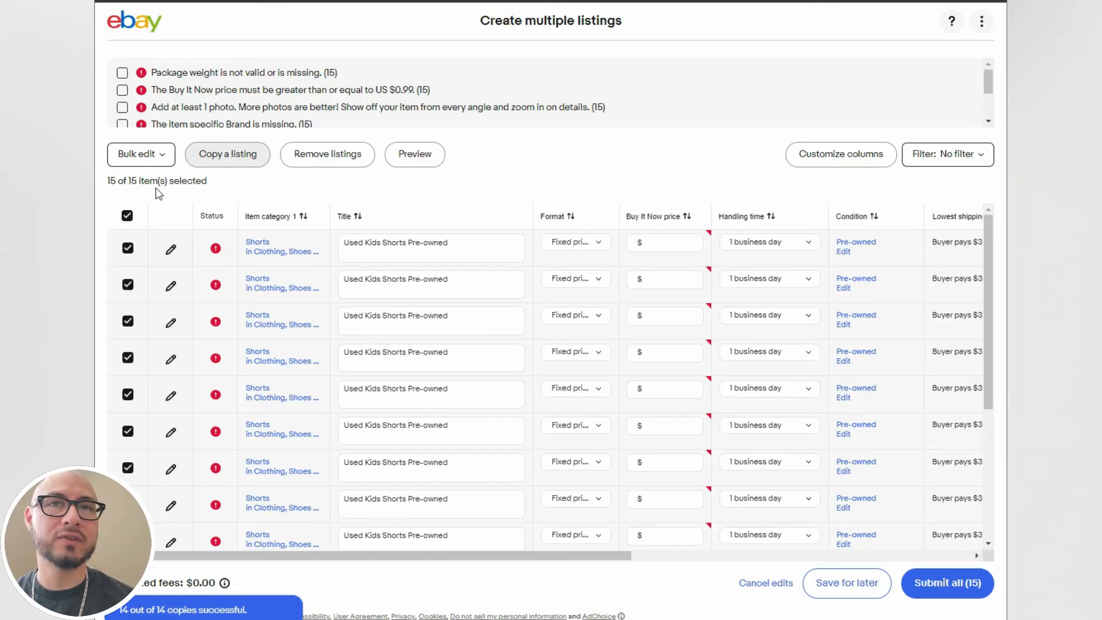
- Deselect all listings and look through the titles of the copies
left_click(127, 215)
scroll(417, 376, "down", 1)
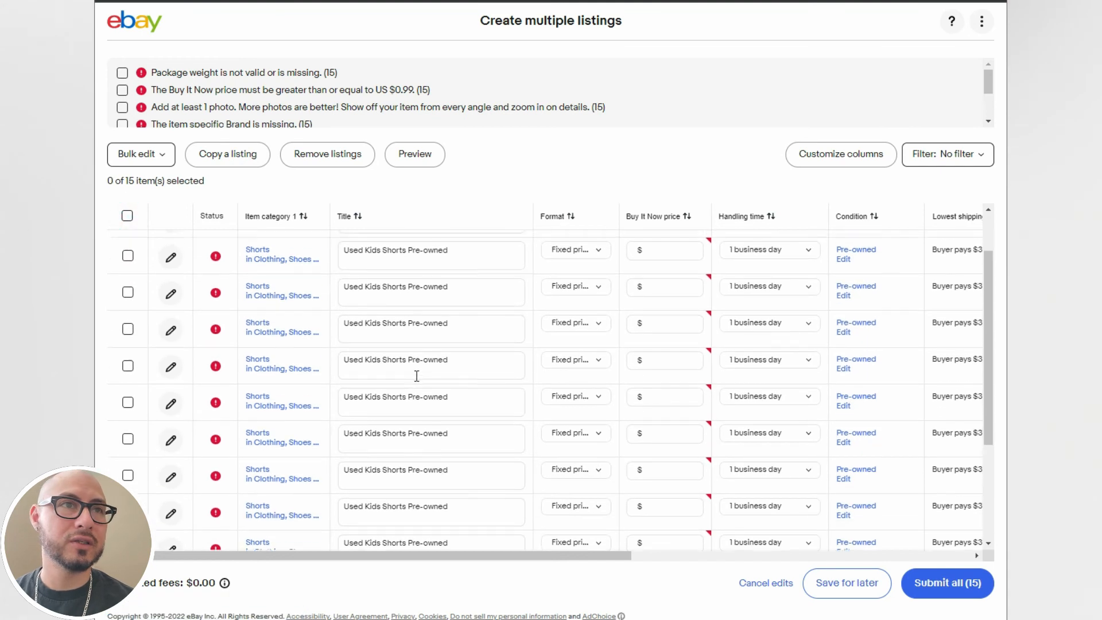
scroll(417, 376, "down", 1)
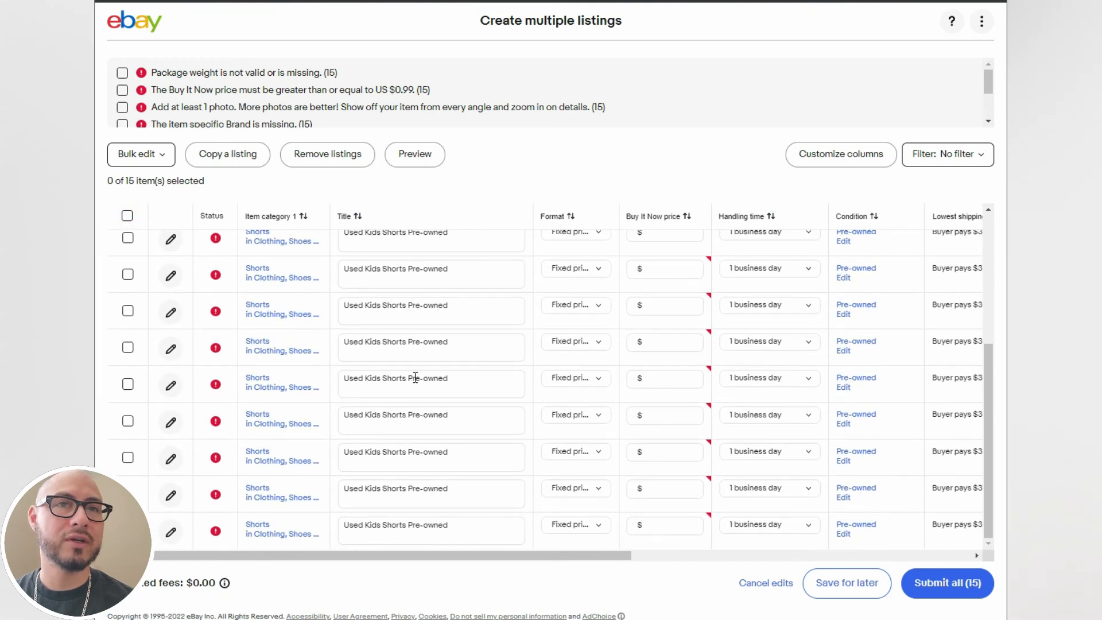
scroll(386, 370, "up", 4)
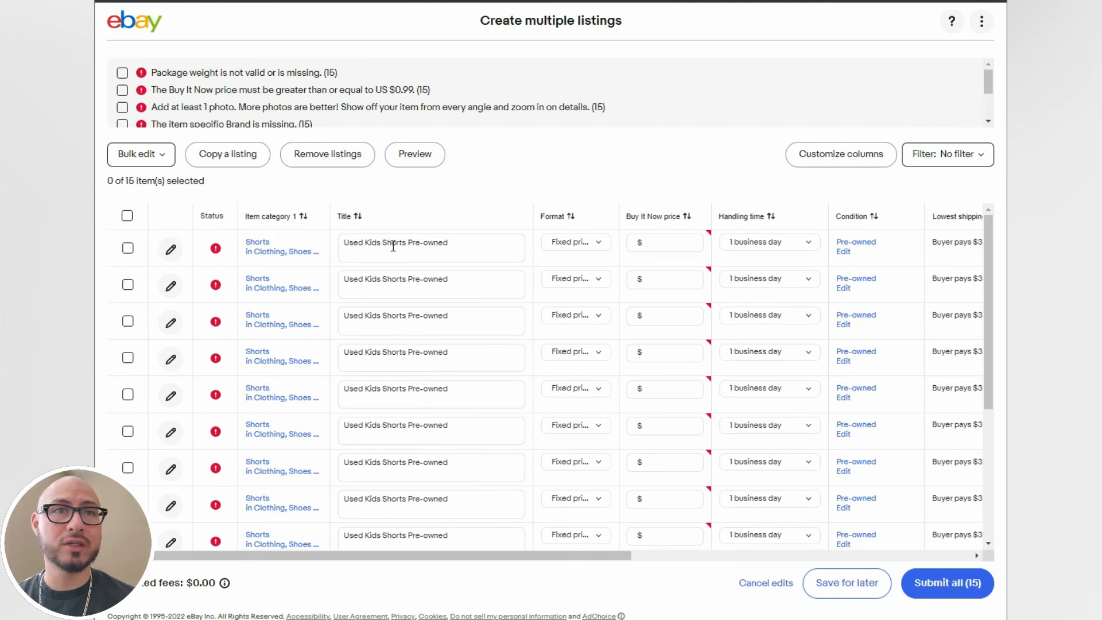
left_click_drag(408, 245, 463, 245)
left_click(480, 247)
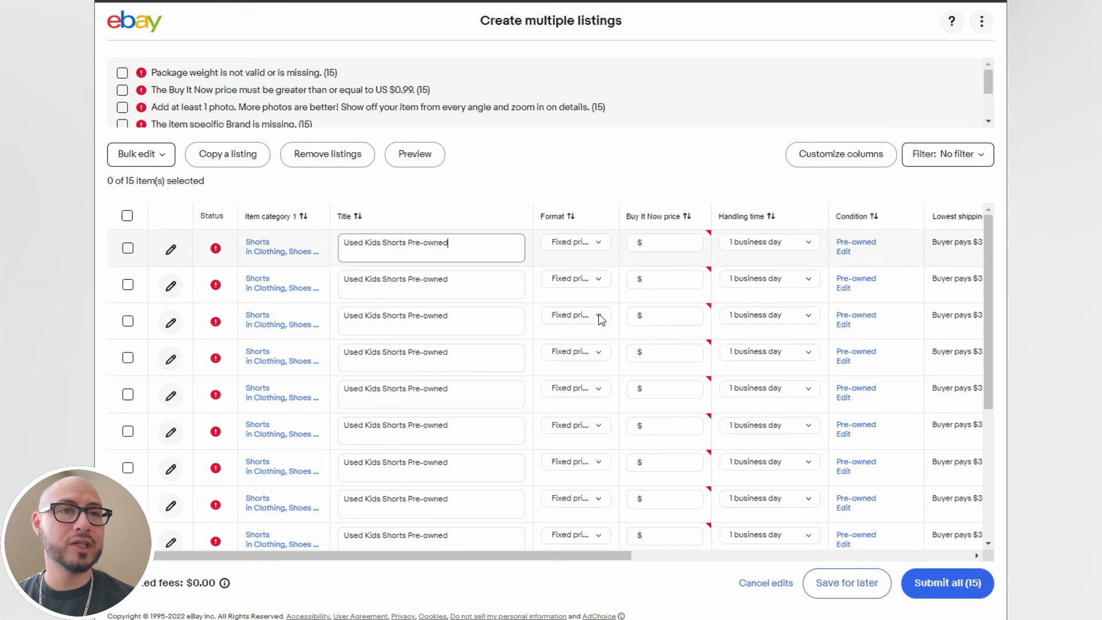
scroll(597, 314, "down", 4)
scroll(594, 492, "up", 4)
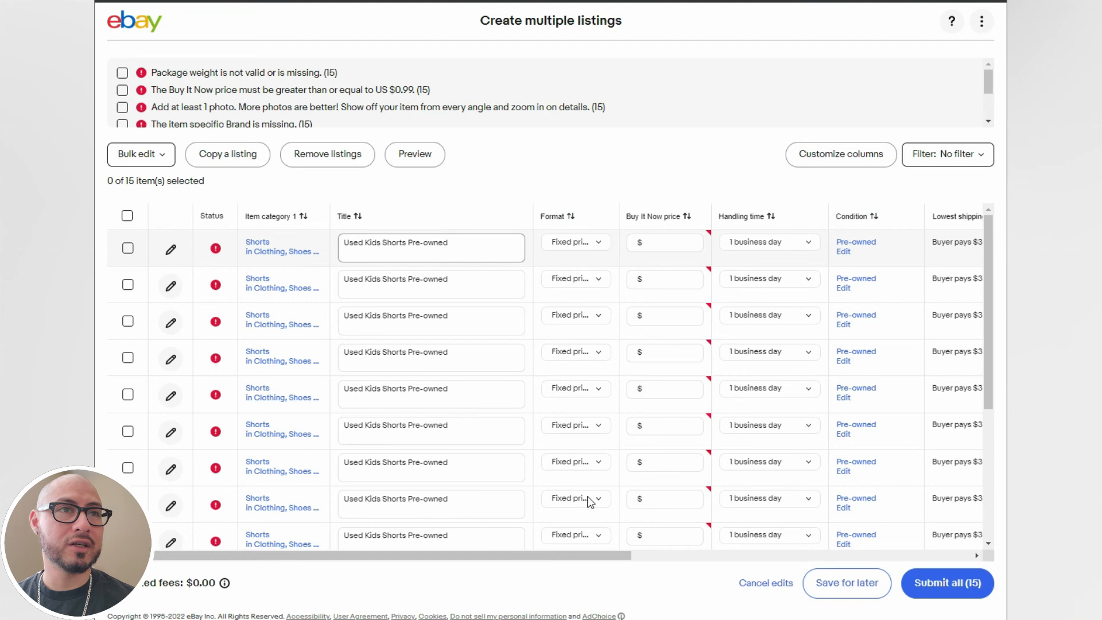
- Examine the Buy It Now price and handling time columns across the copied listings
left_click(672, 244)
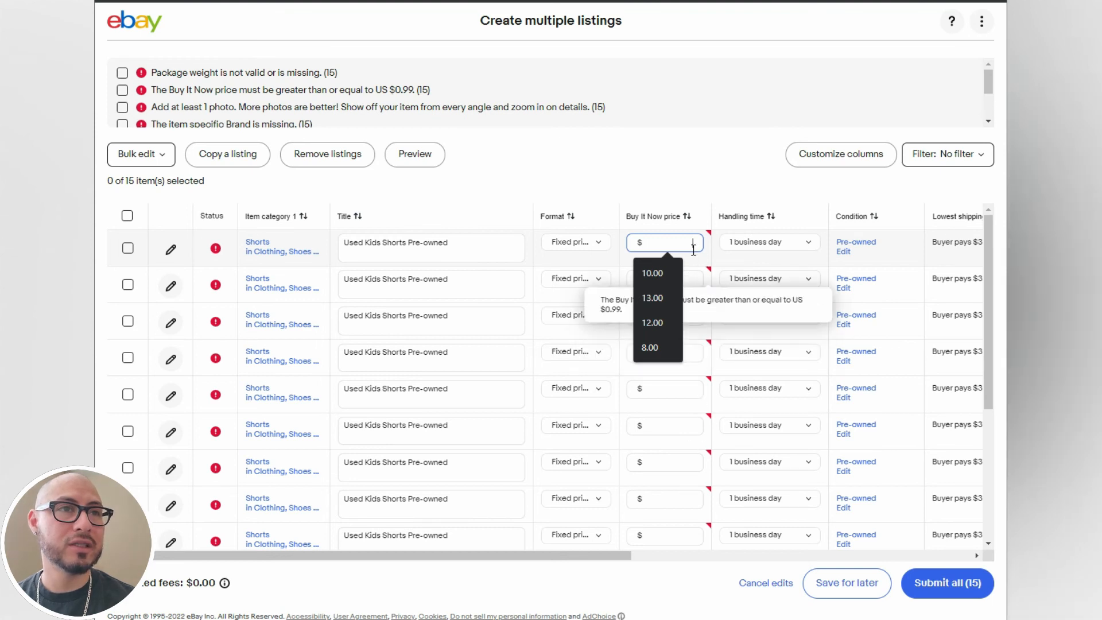
left_click_drag(593, 557, 722, 557)
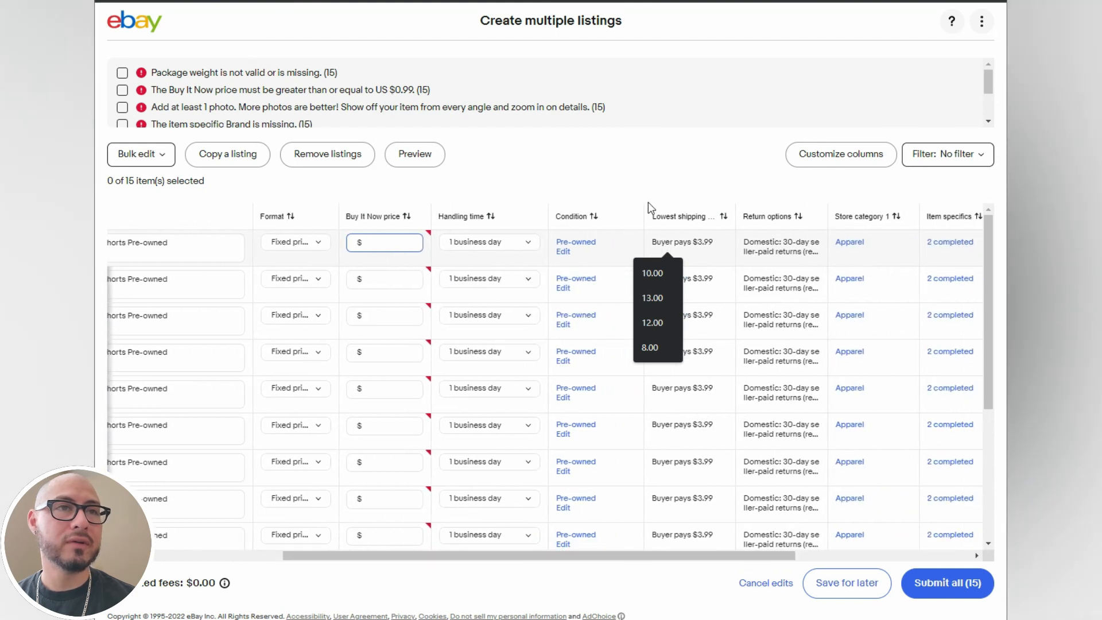
left_click(650, 186)
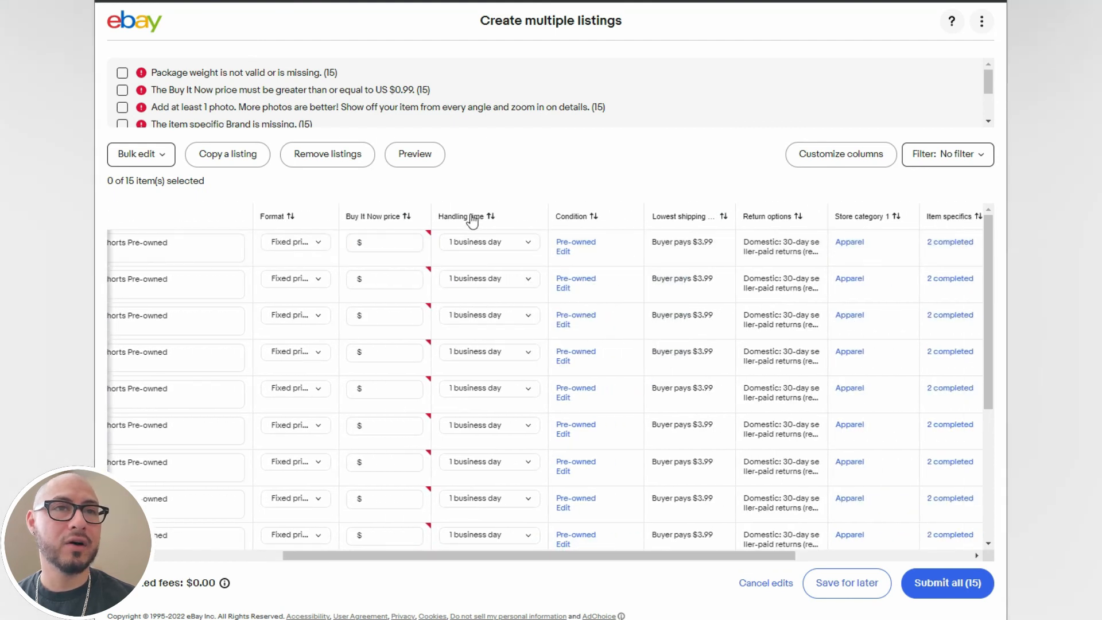
scroll(509, 468, "down", 3)
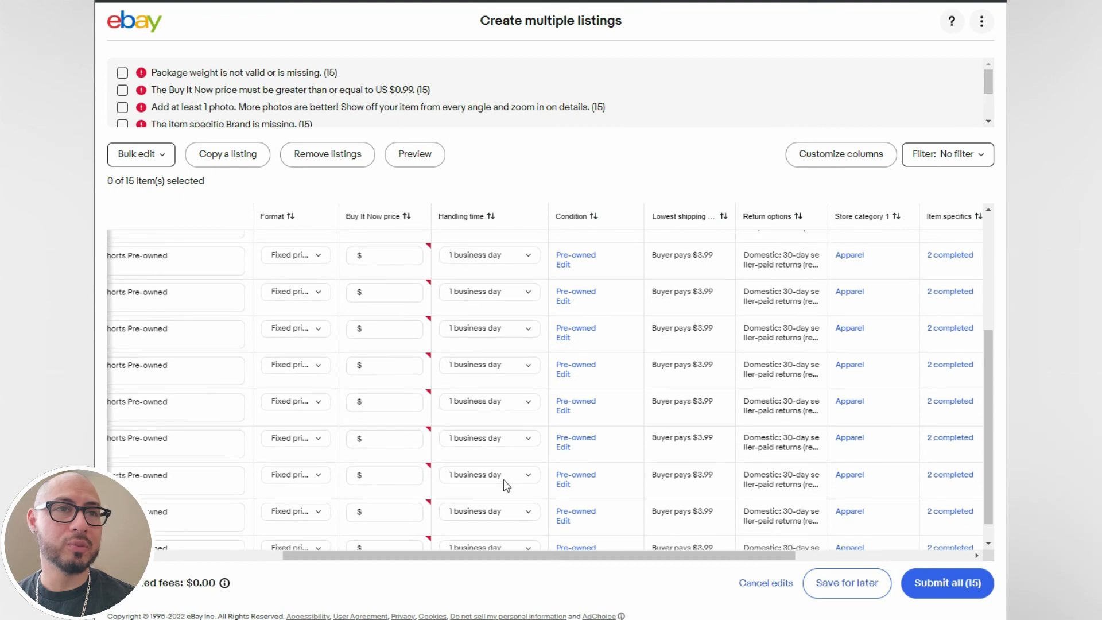
scroll(576, 408, "down", 1)
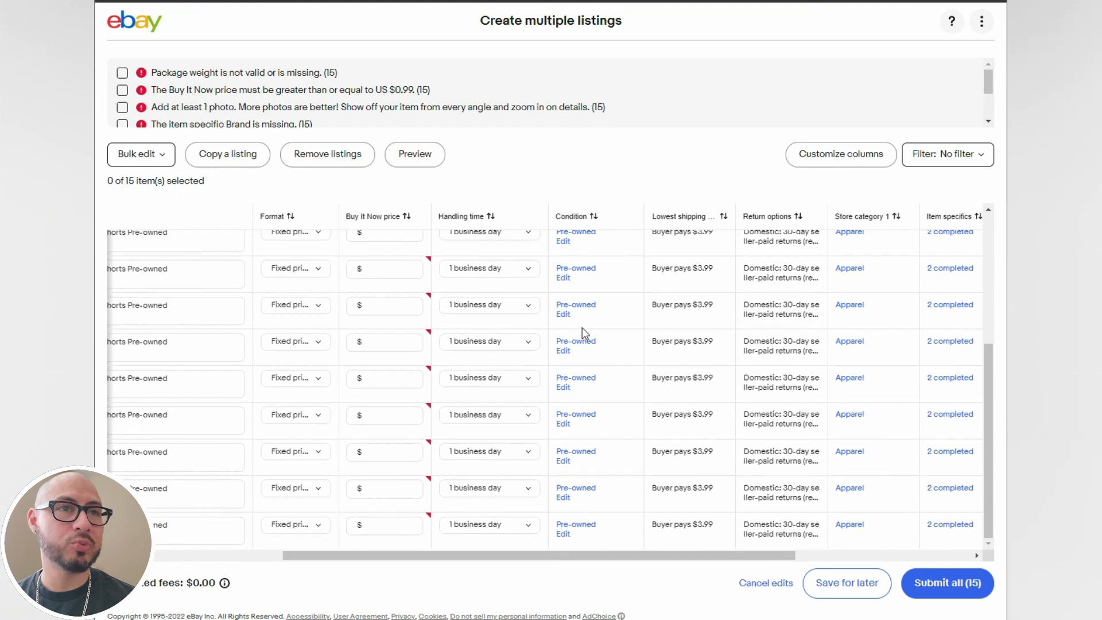
- Check the condition and condition description of two copied listings, closing each one after reading
left_click(564, 315)
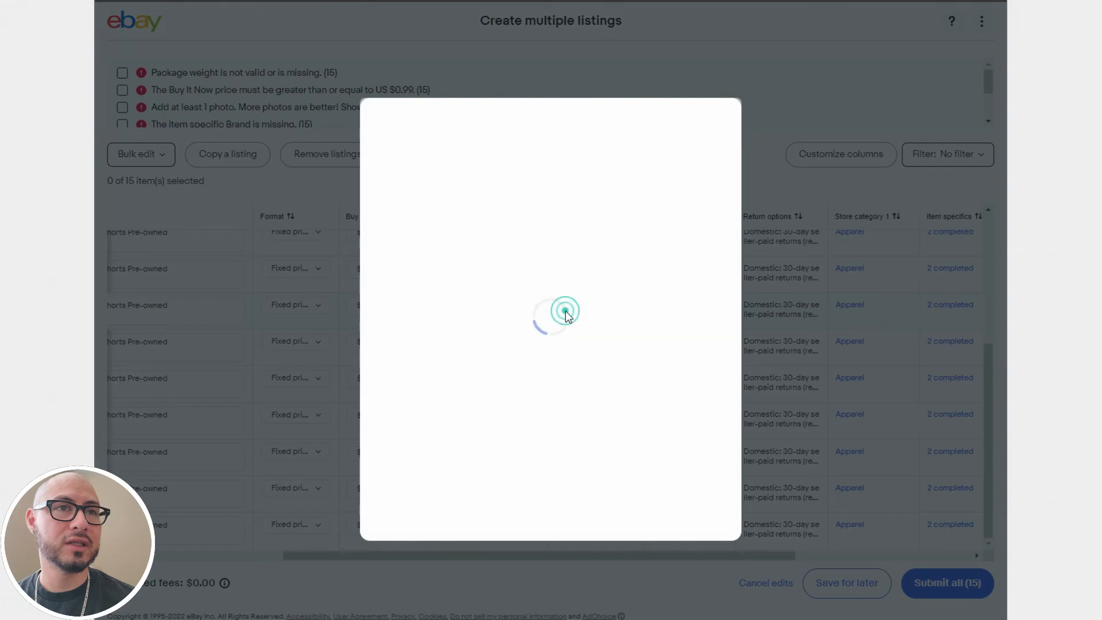
scroll(476, 414, "down", 2)
left_click_drag(390, 401, 655, 450)
left_click(650, 453)
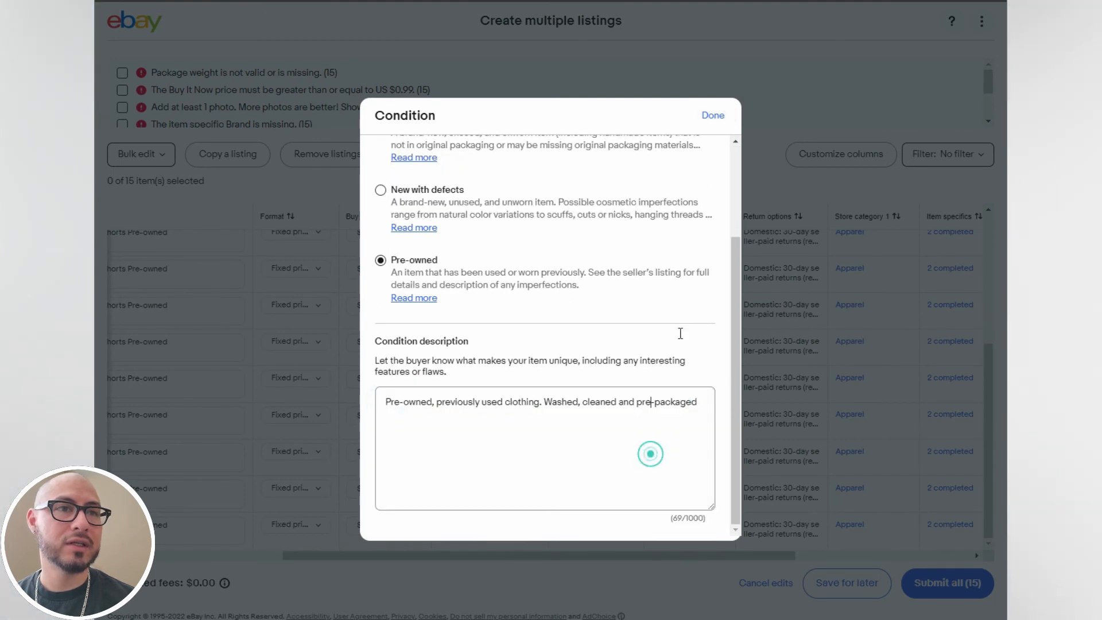
left_click(713, 116)
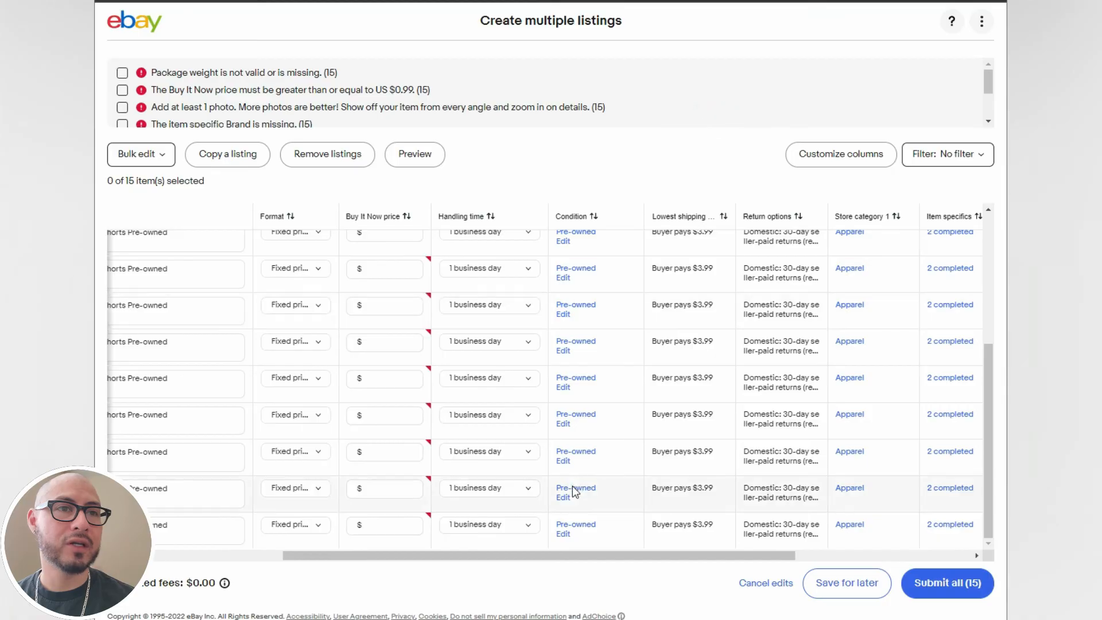
left_click(572, 487)
scroll(461, 431, "down", 2)
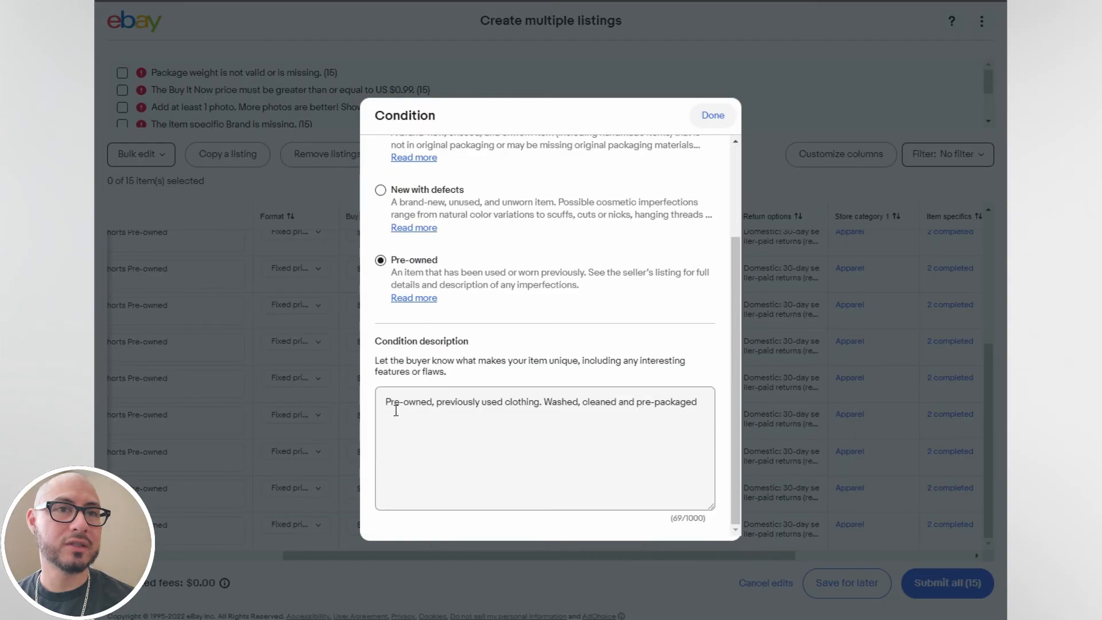
left_click(721, 117)
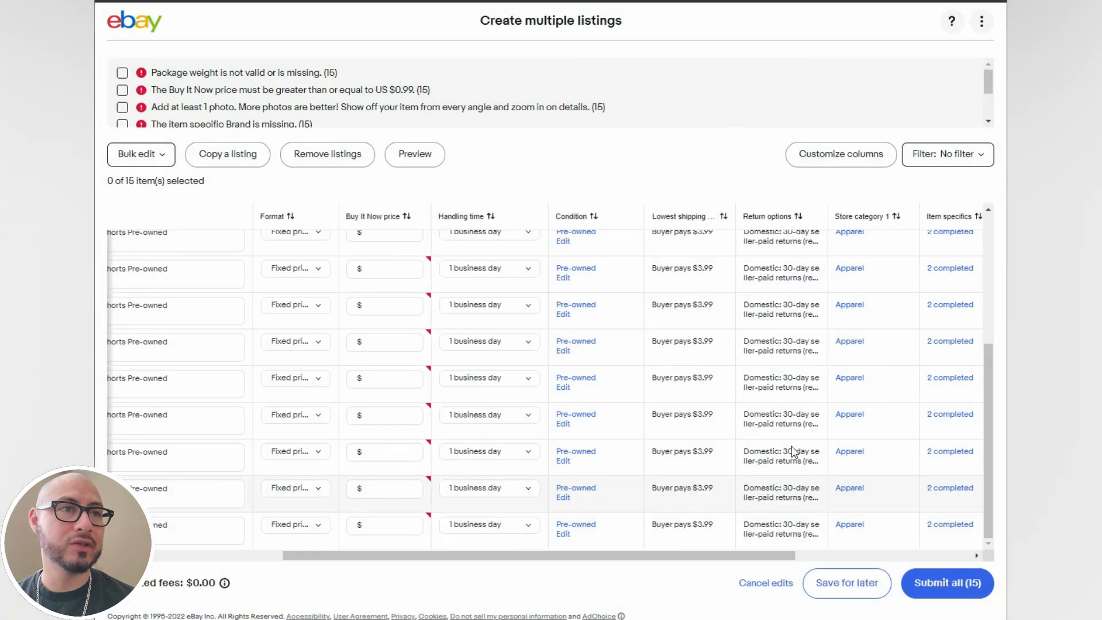
- Look over the shipping, returns and item specifics columns, and read the first listing's item description
left_click_drag(705, 556, 790, 547)
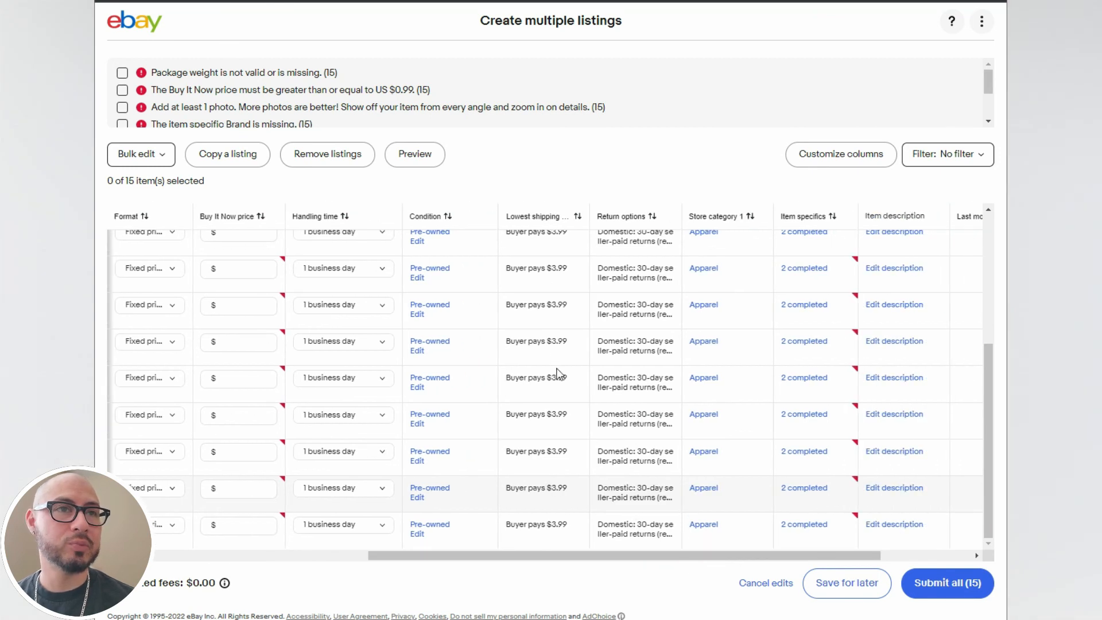
left_click_drag(694, 552, 780, 553)
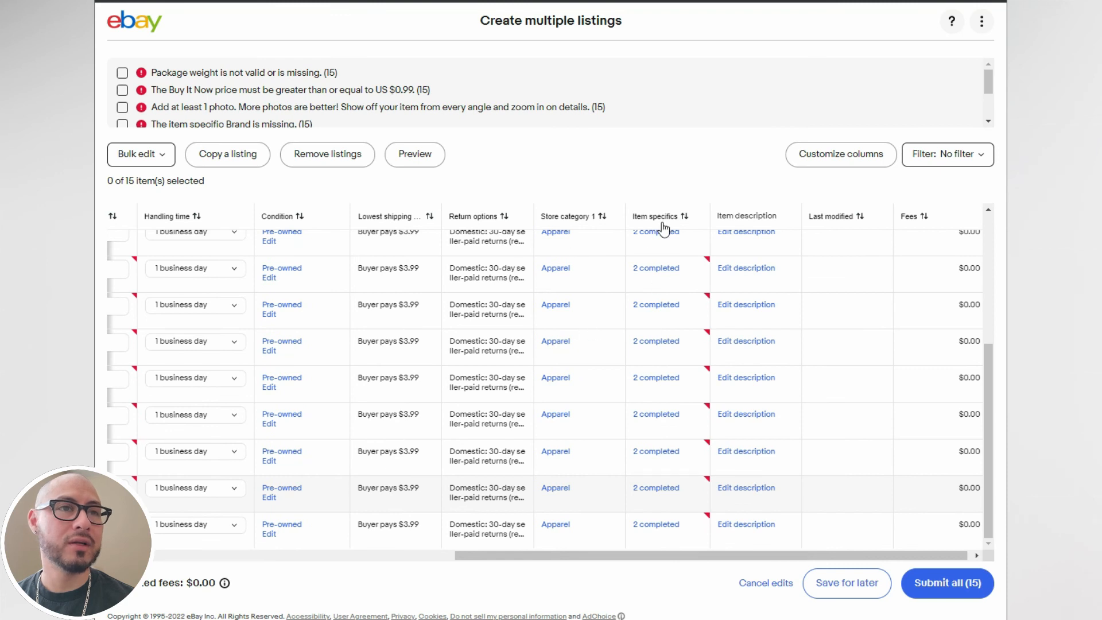
scroll(660, 529, "up", 5)
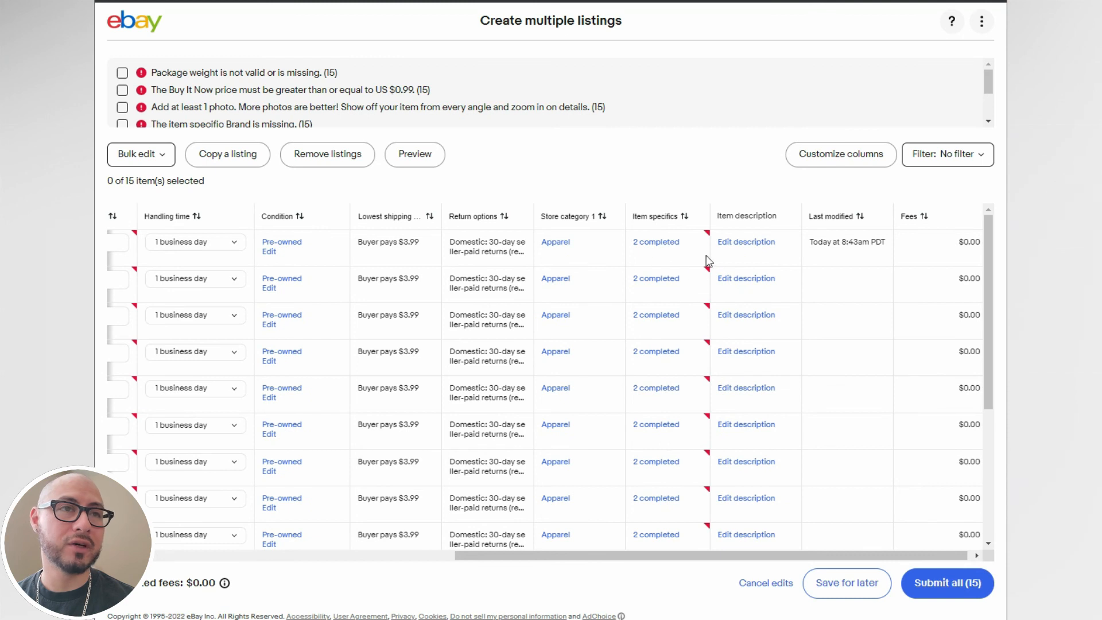
left_click(743, 243)
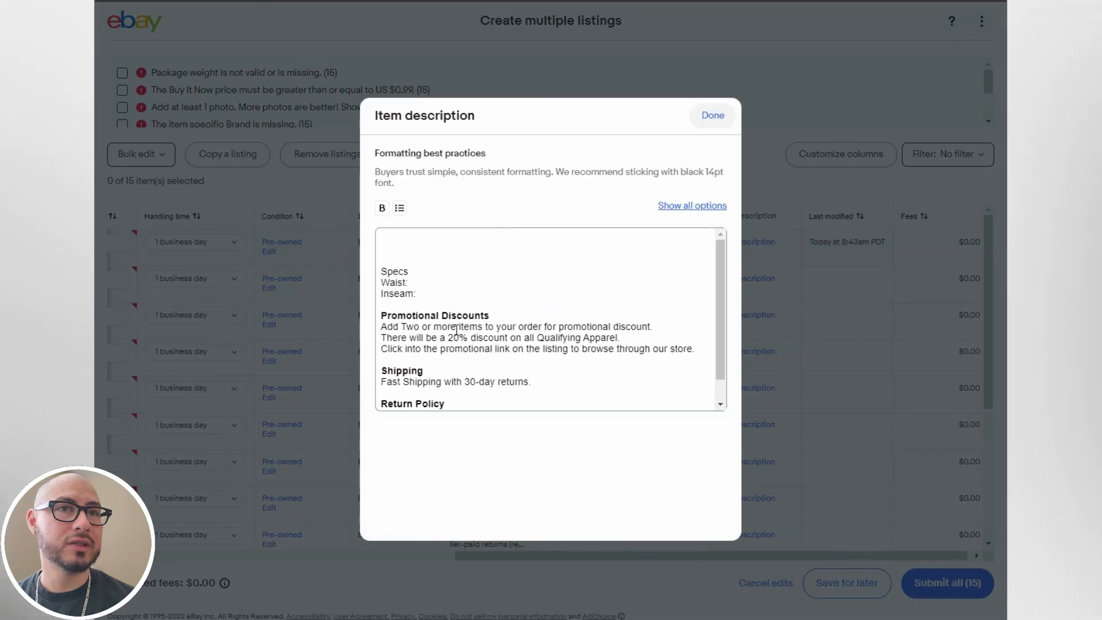
scroll(538, 358, "down", 2)
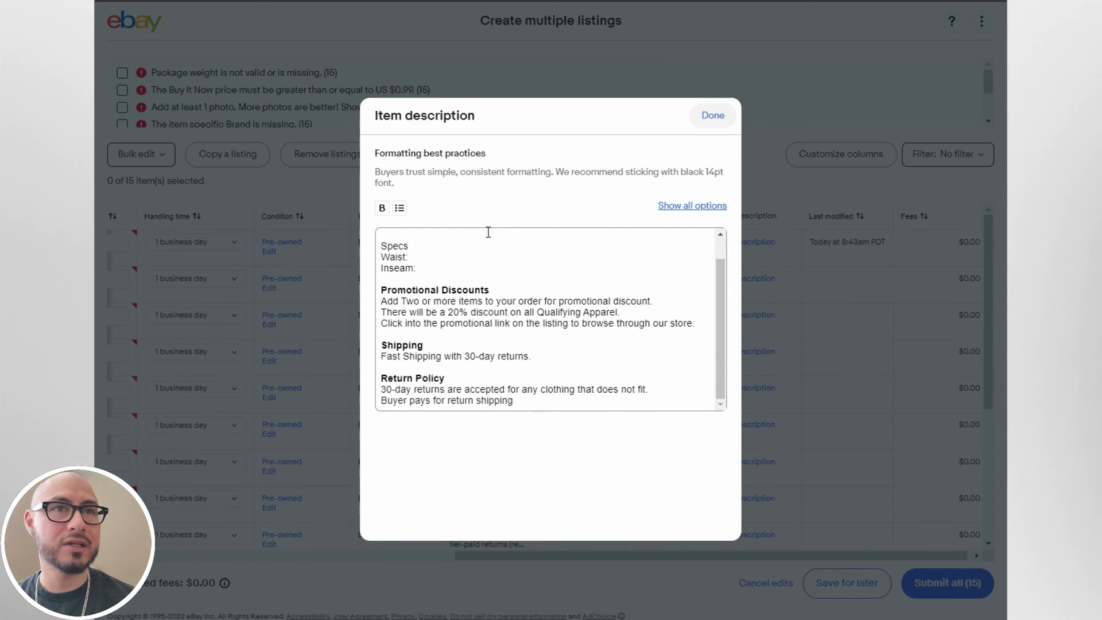
left_click(705, 117)
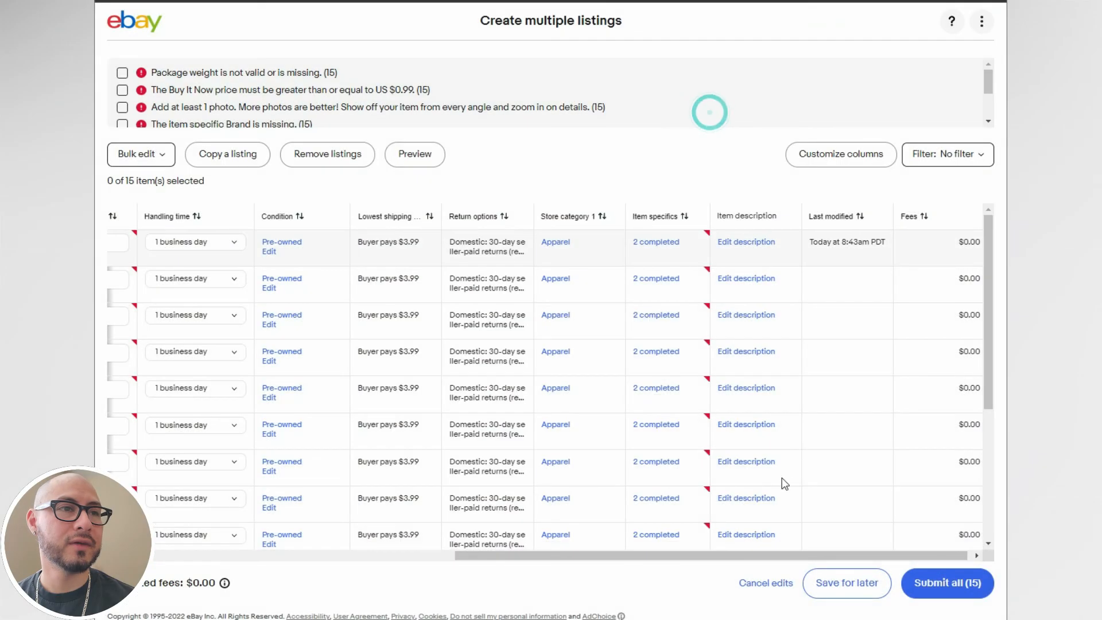
- Read the item description of the third-to-last listing, checking the area above Specs, and close it
scroll(765, 487, "down", 3)
scroll(757, 489, "down", 1)
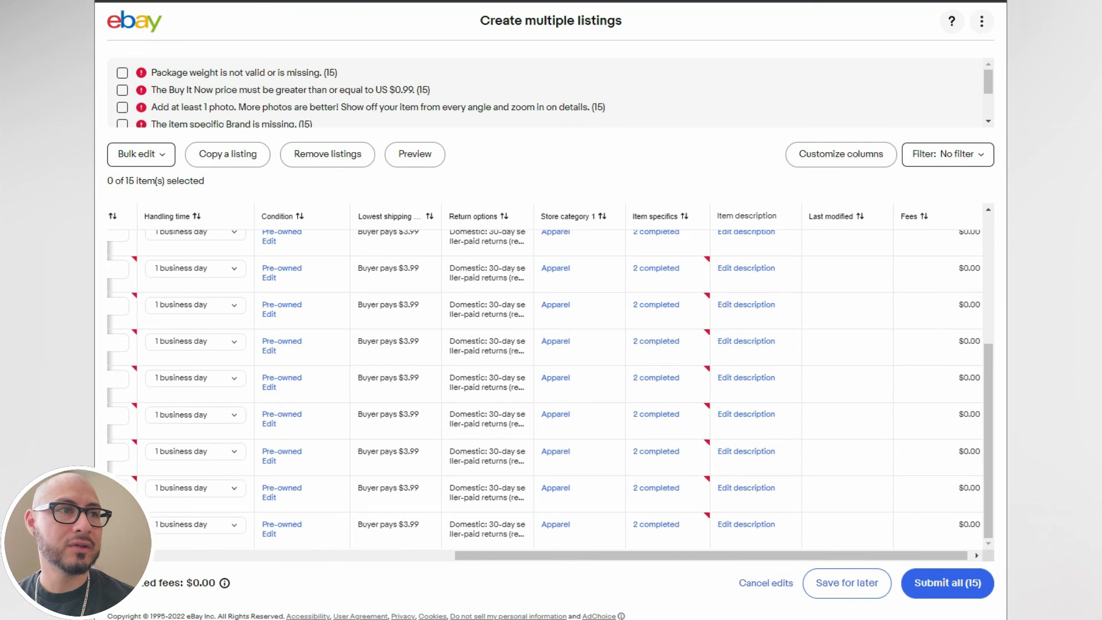
left_click(745, 453)
scroll(490, 348, "down", 1)
scroll(509, 322, "up", 1)
left_click(468, 262)
left_click(443, 247)
scroll(450, 247, "down", 1)
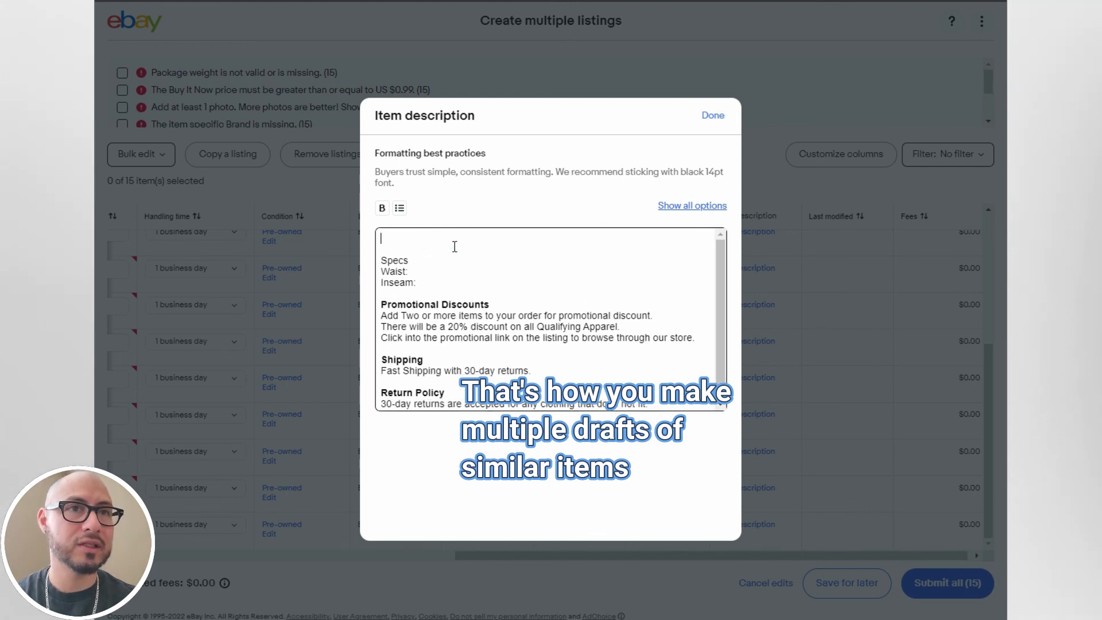
left_click(722, 117)
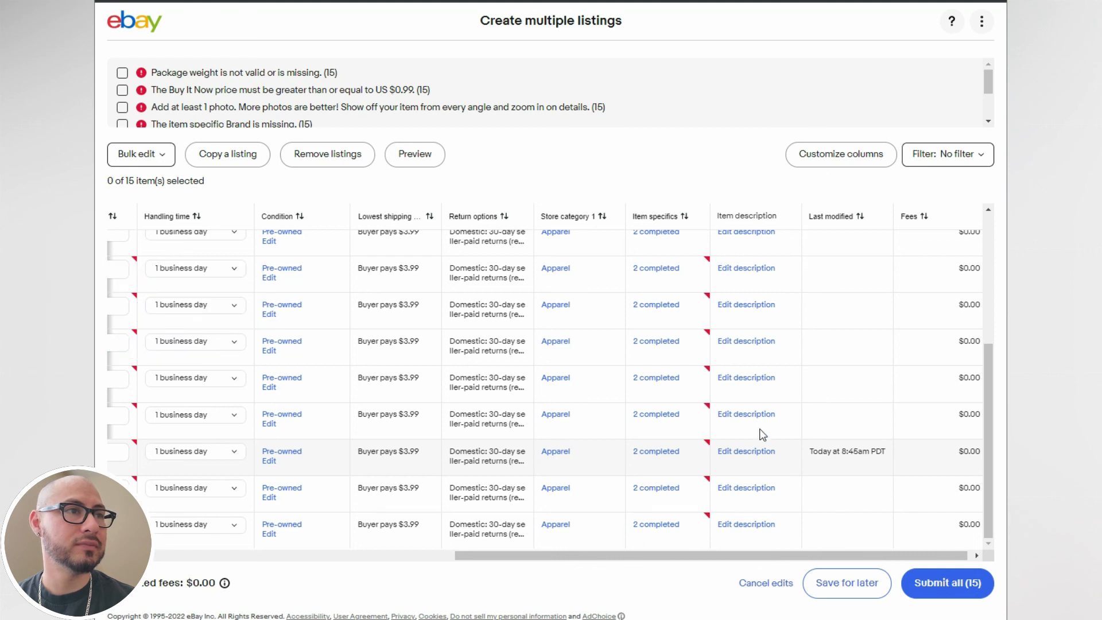
- Save all the kids' shorts listings for later as drafts, without submitting them, and close the confirmation
left_click_drag(886, 554, 545, 543)
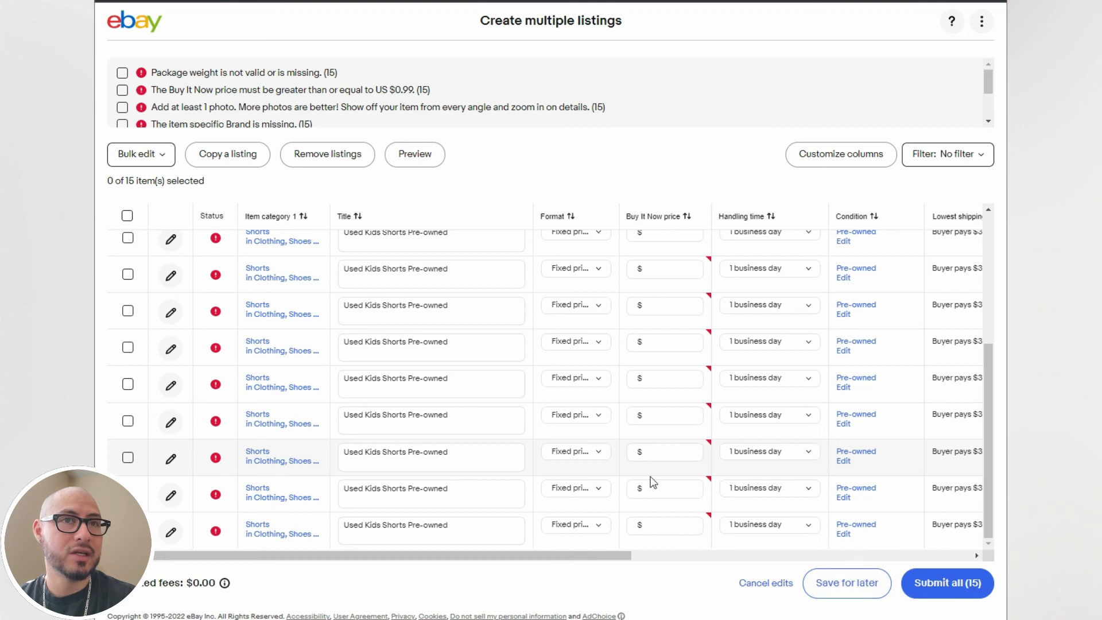
mouse_move(538, 558)
left_mouse_down()
mouse_move(755, 553)
mouse_move(535, 567)
left_mouse_up()
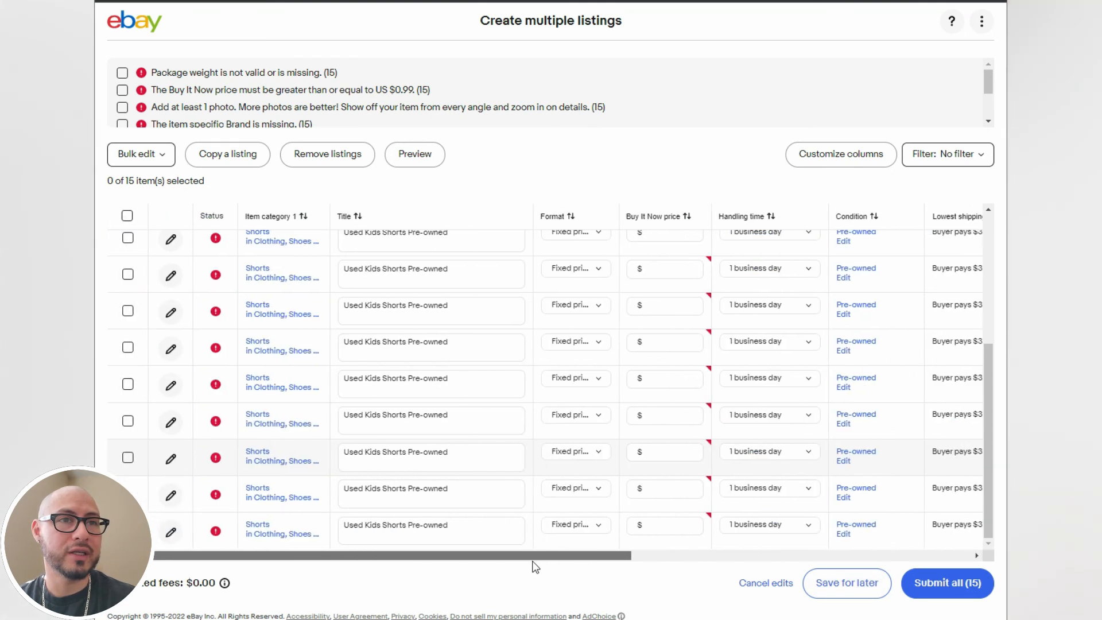
left_click(846, 583)
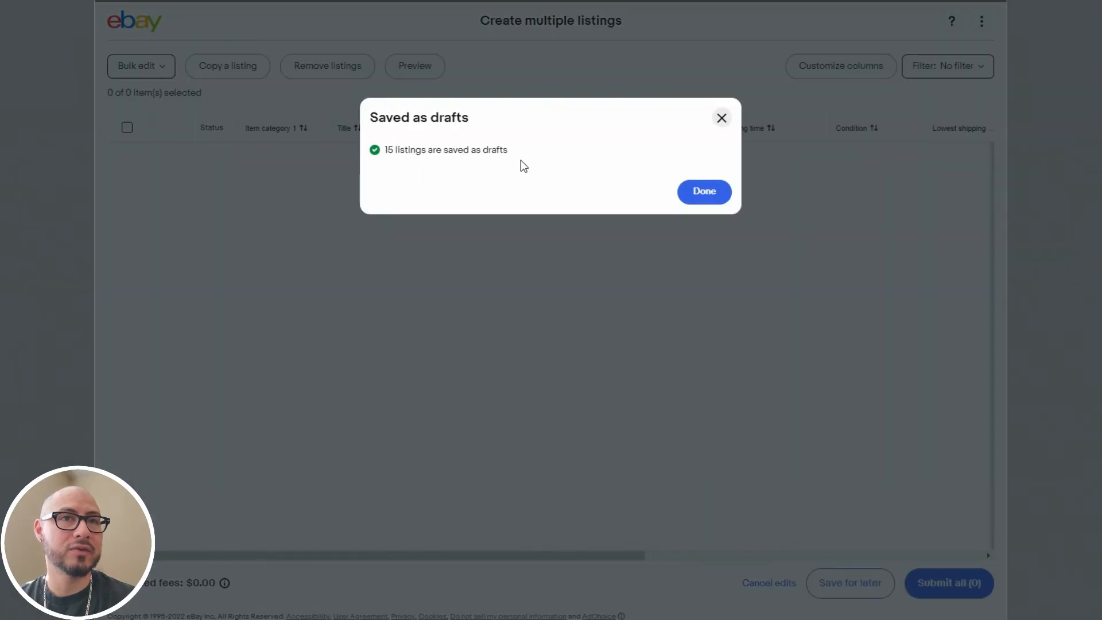
left_click(701, 193)
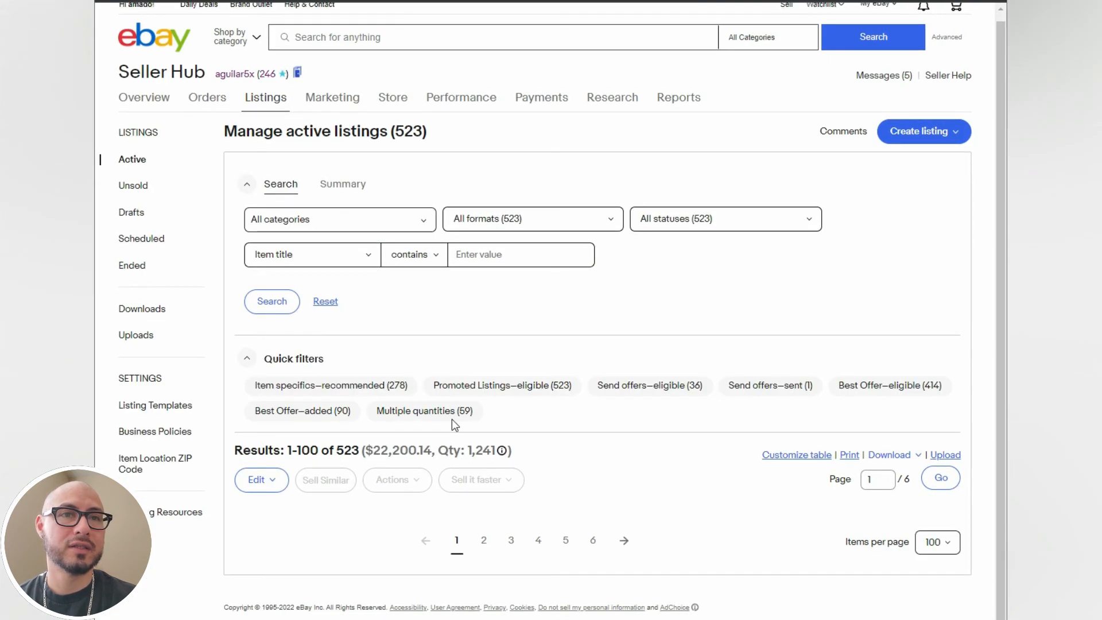
- Open the drafts in Seller Hub and look through the saved Used Kids Shorts Pre-owned listings
left_click(132, 213)
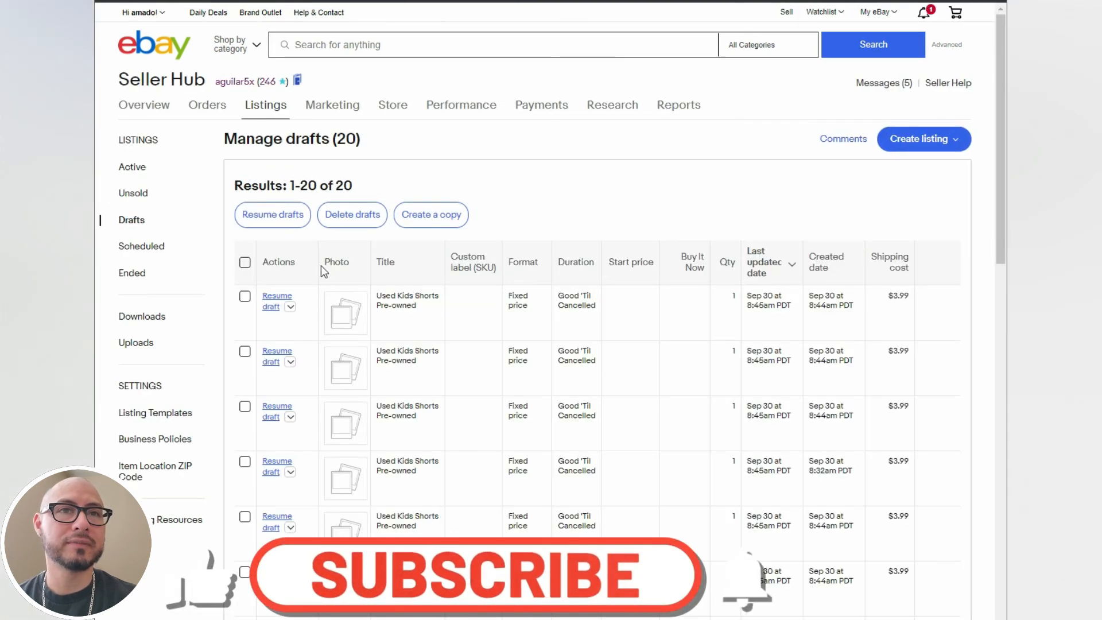
scroll(324, 259, "down", 3)
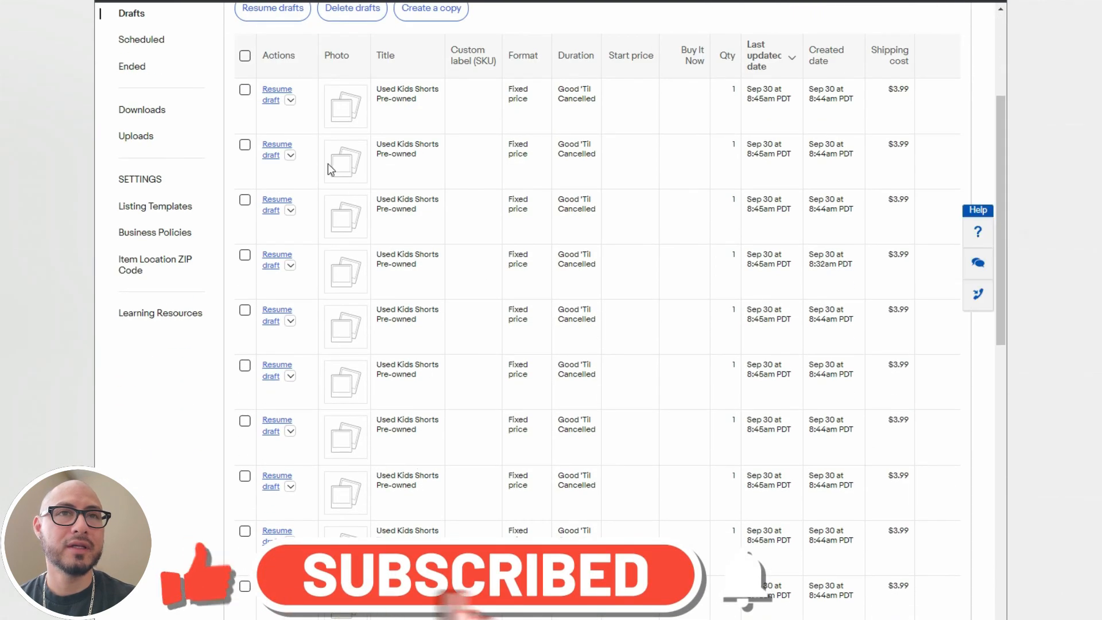